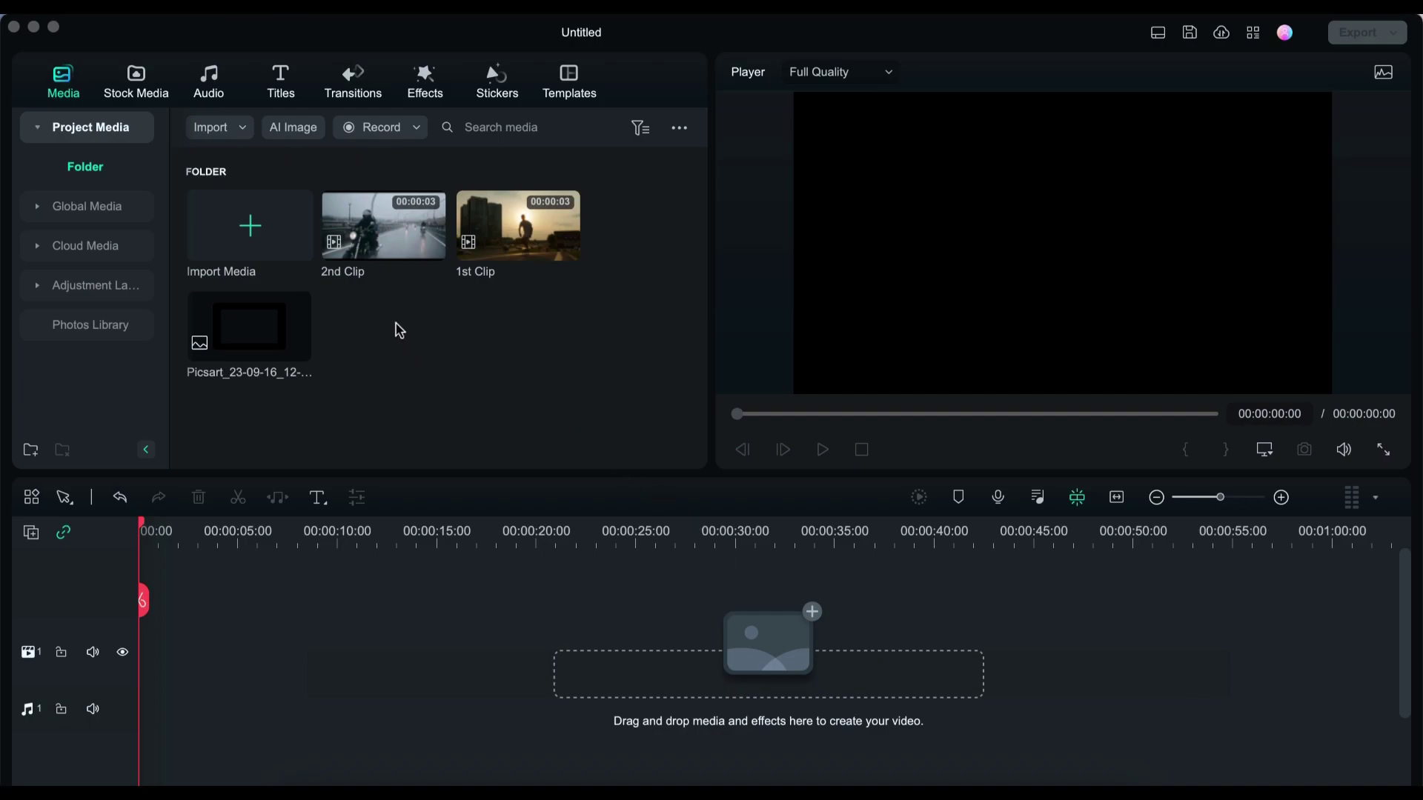
- Place 1st Clip then 2nd Clip on the video track and zoom in around their join
left_click_drag(528, 242, 153, 671)
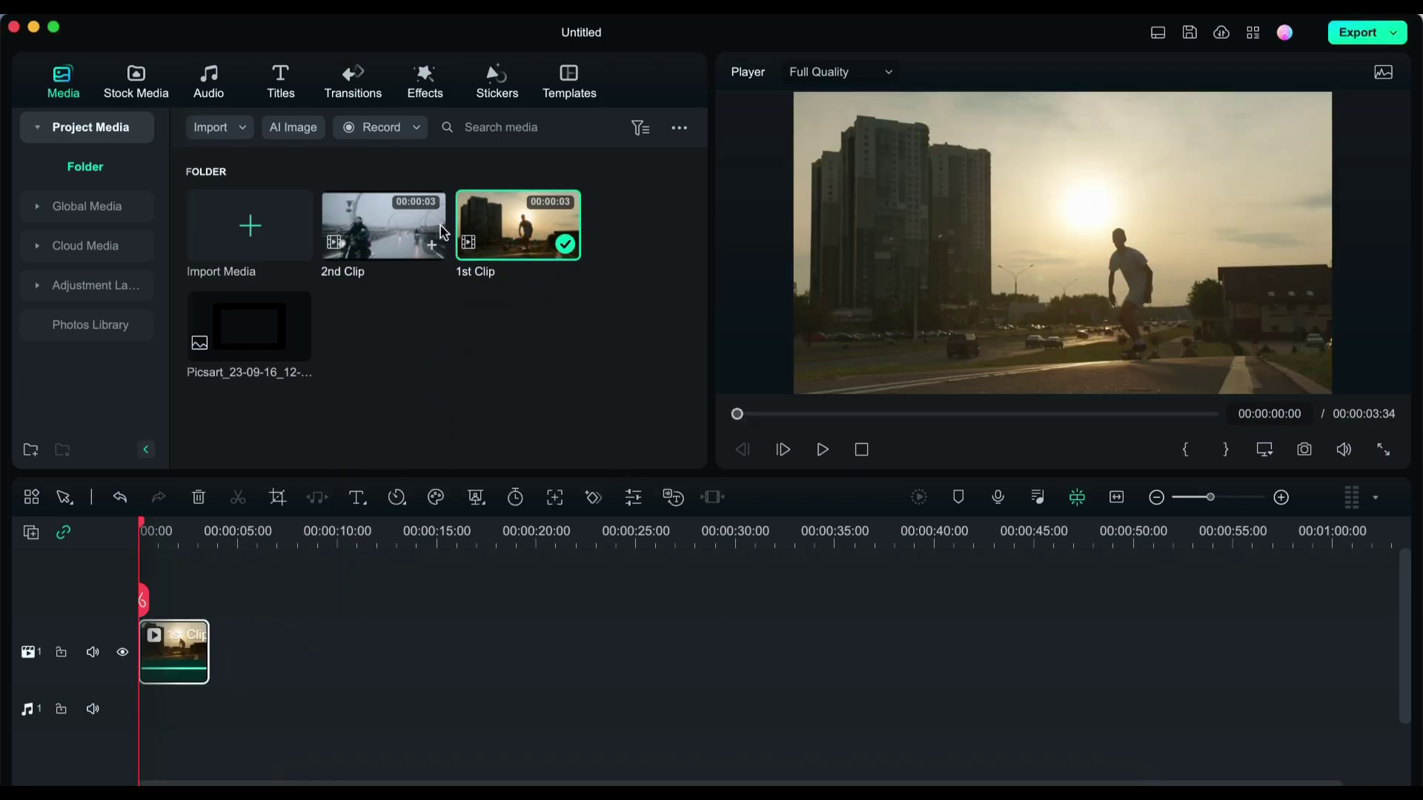
left_click_drag(386, 238, 238, 639)
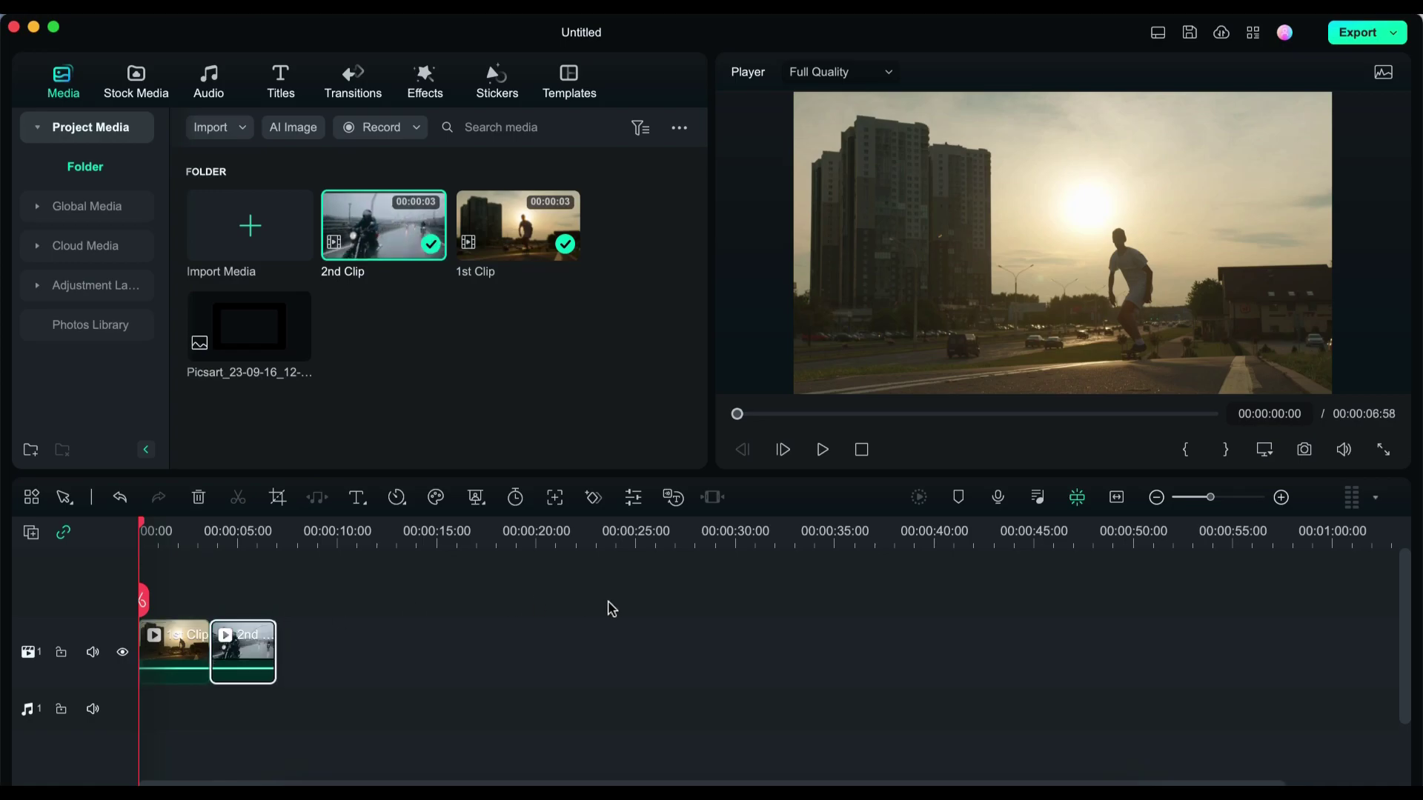
left_click_drag(141, 599, 211, 626)
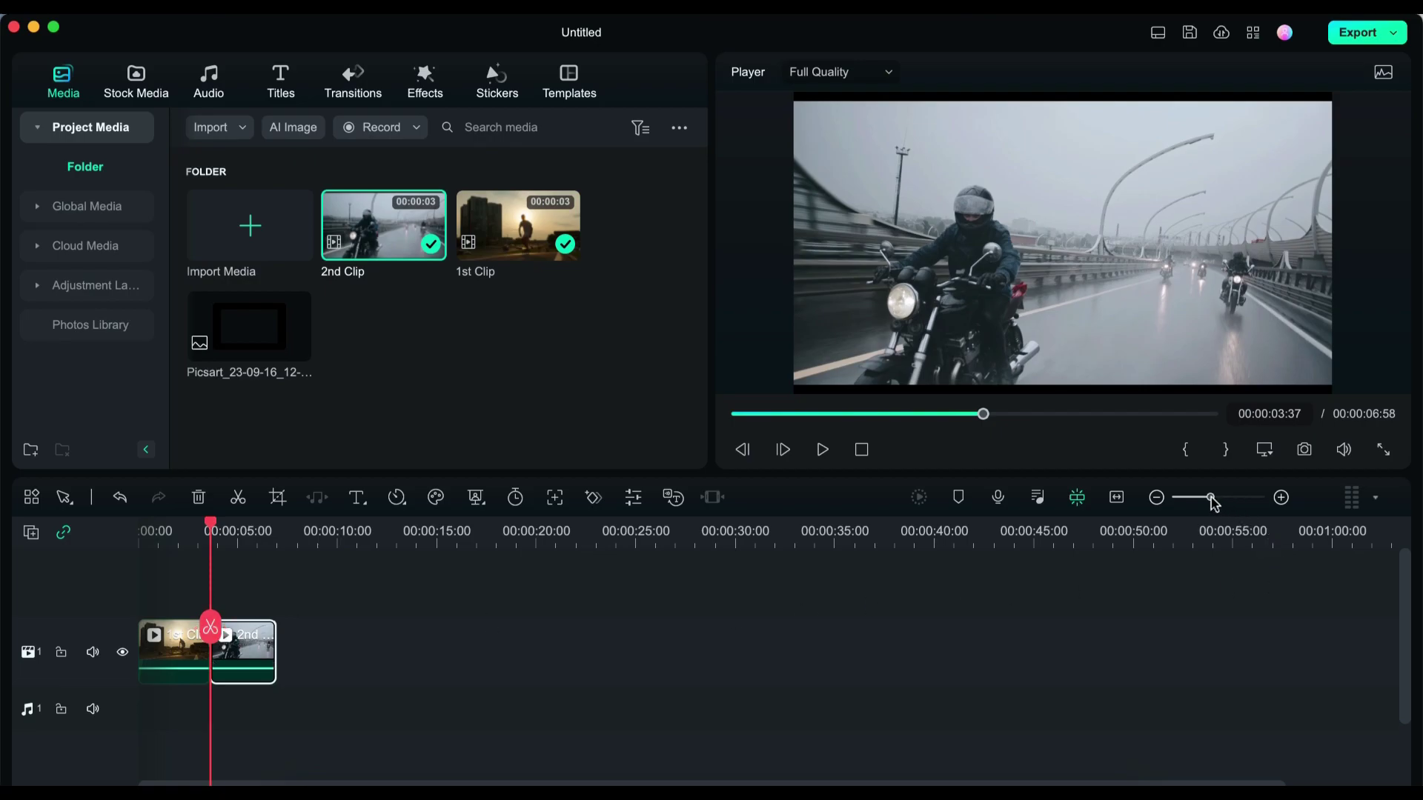
left_click_drag(1213, 501, 1260, 497)
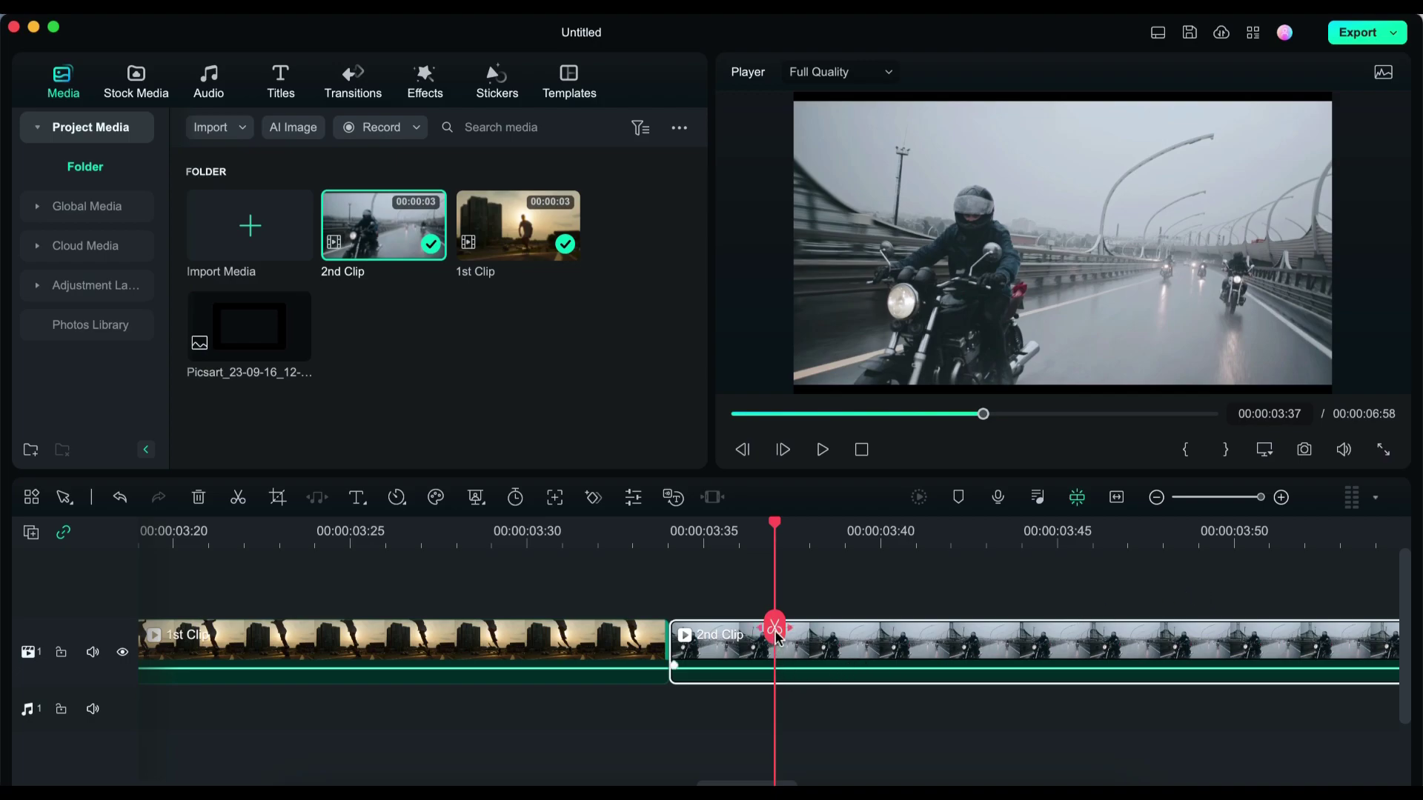
- Add timeline markers at 00:00:03:27 and 00:00:03:41, either side of the cut
left_click_drag(776, 638, 670, 635)
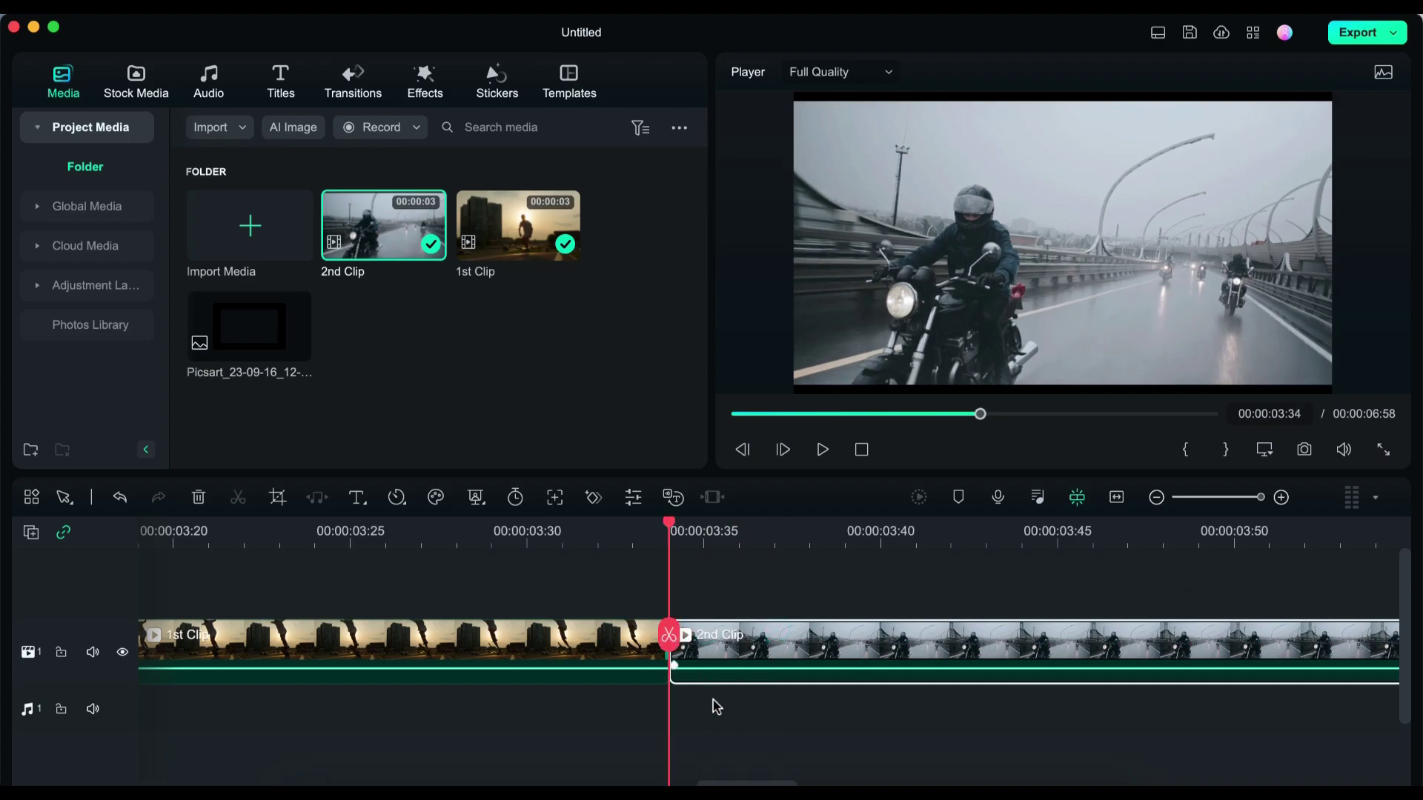
left_click(835, 597)
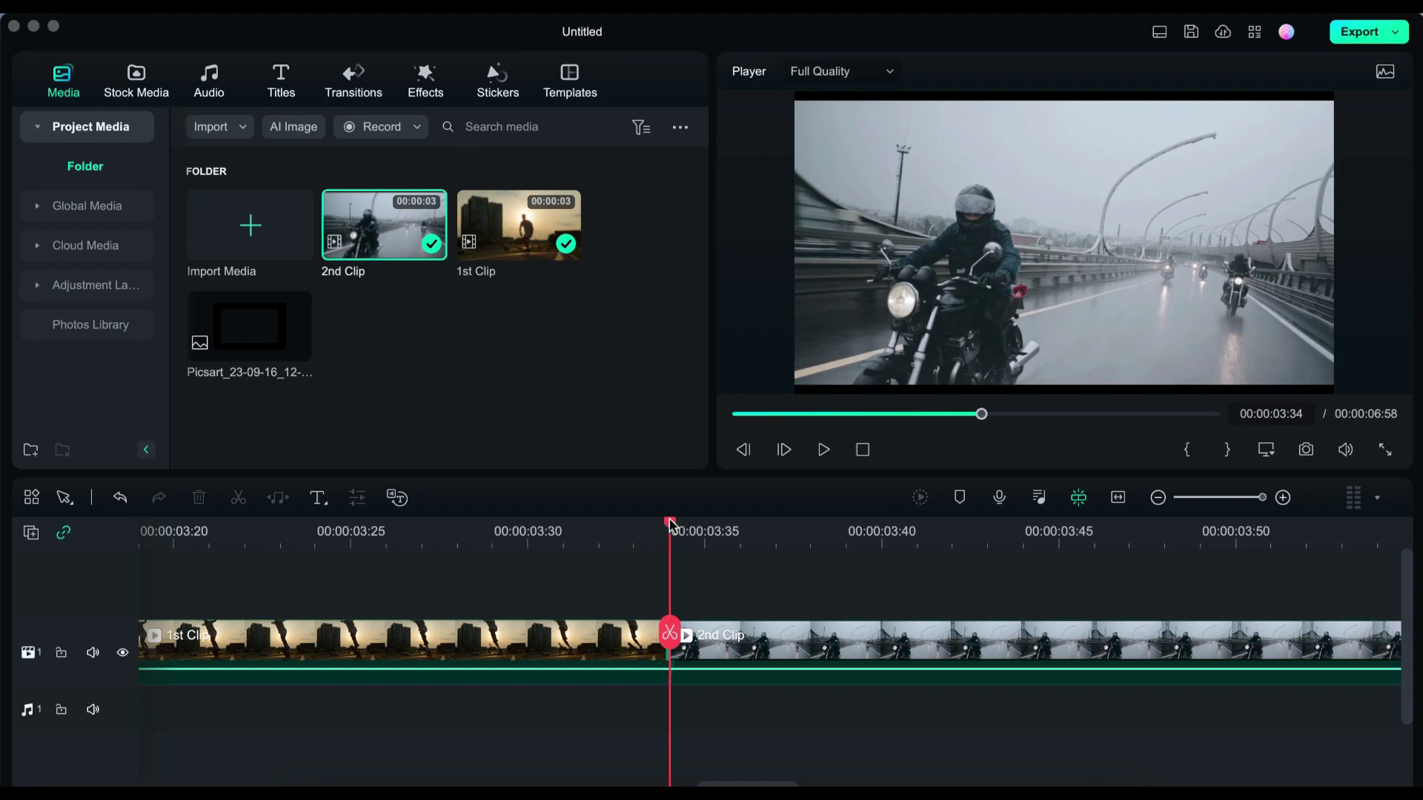
left_click_drag(670, 525, 423, 524)
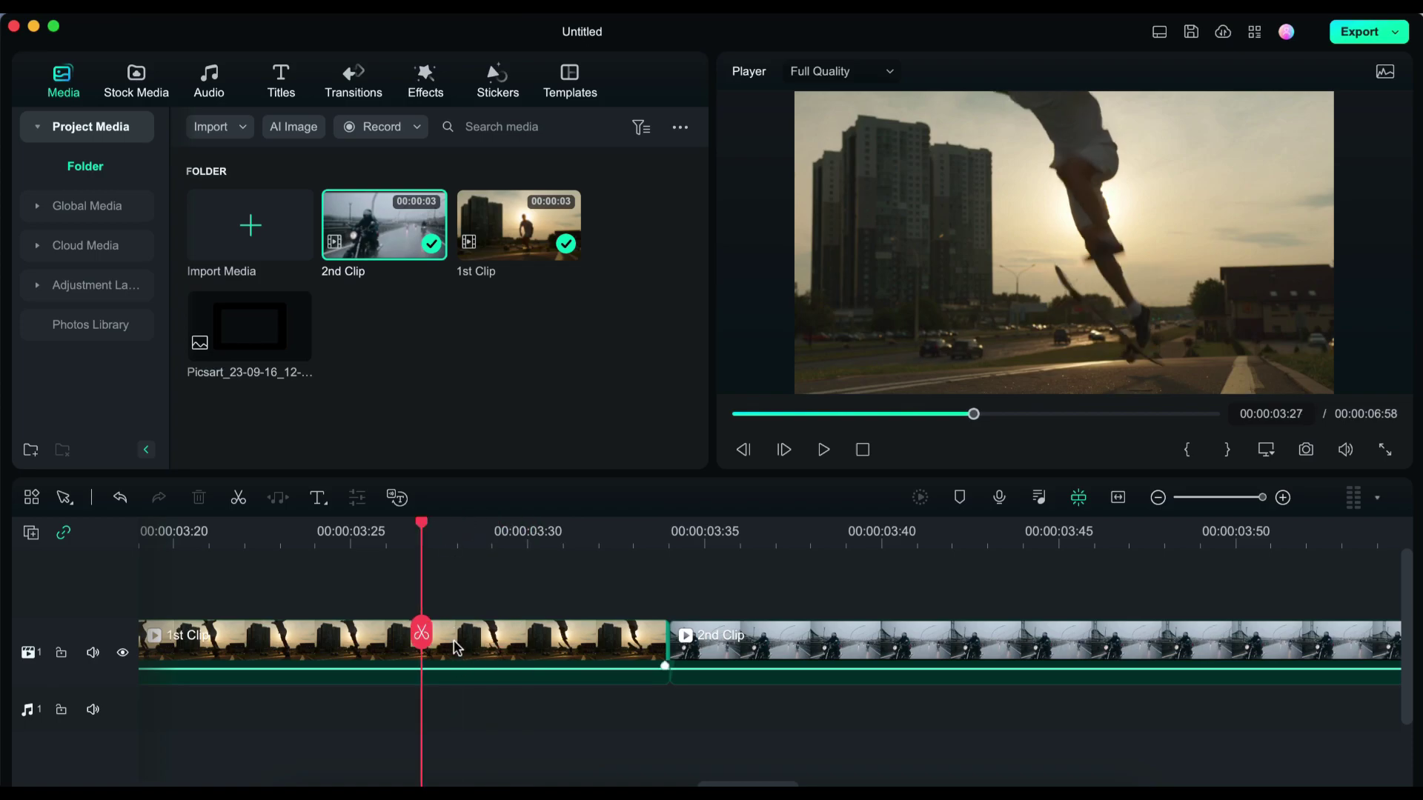
left_click(960, 497)
left_click_drag(425, 631, 669, 644)
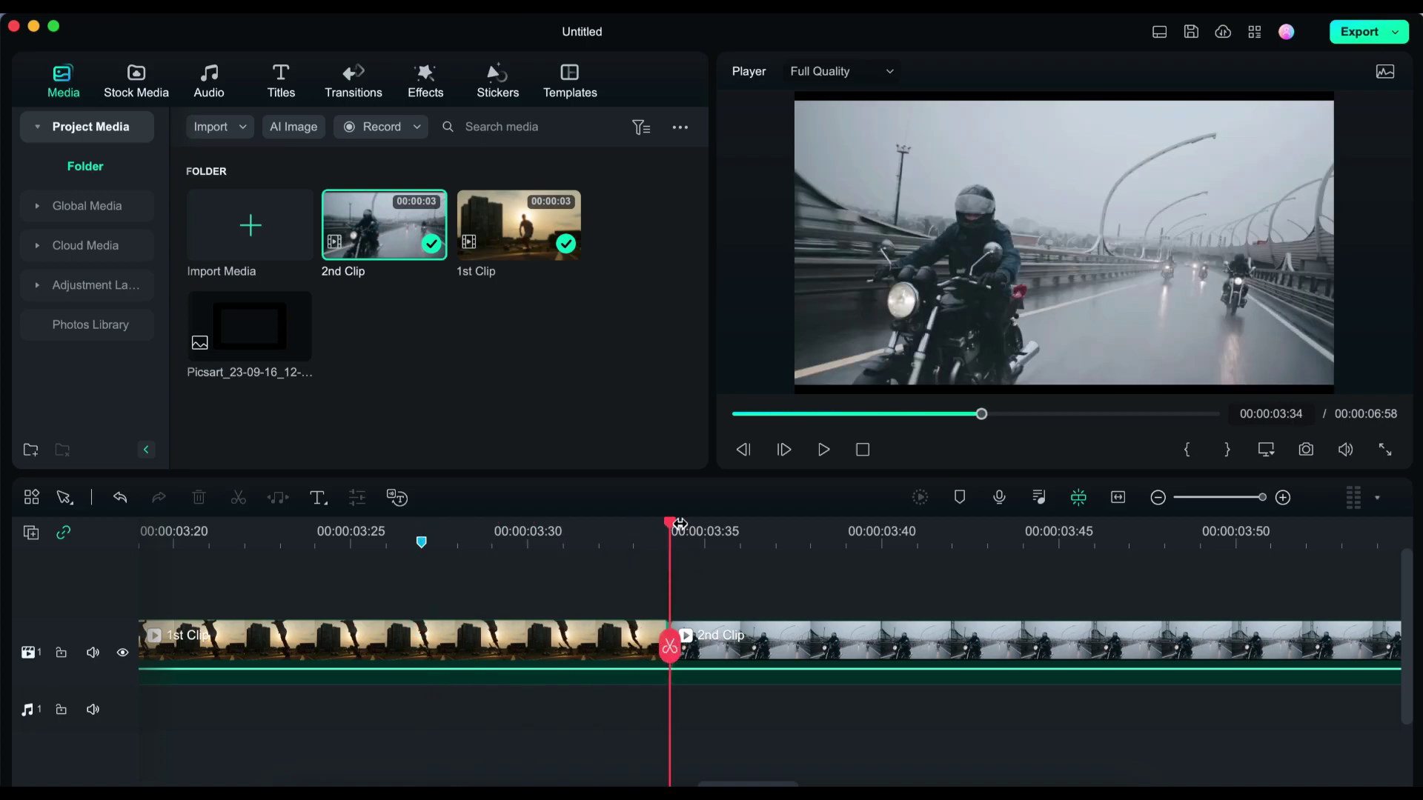
left_click_drag(671, 526, 921, 535)
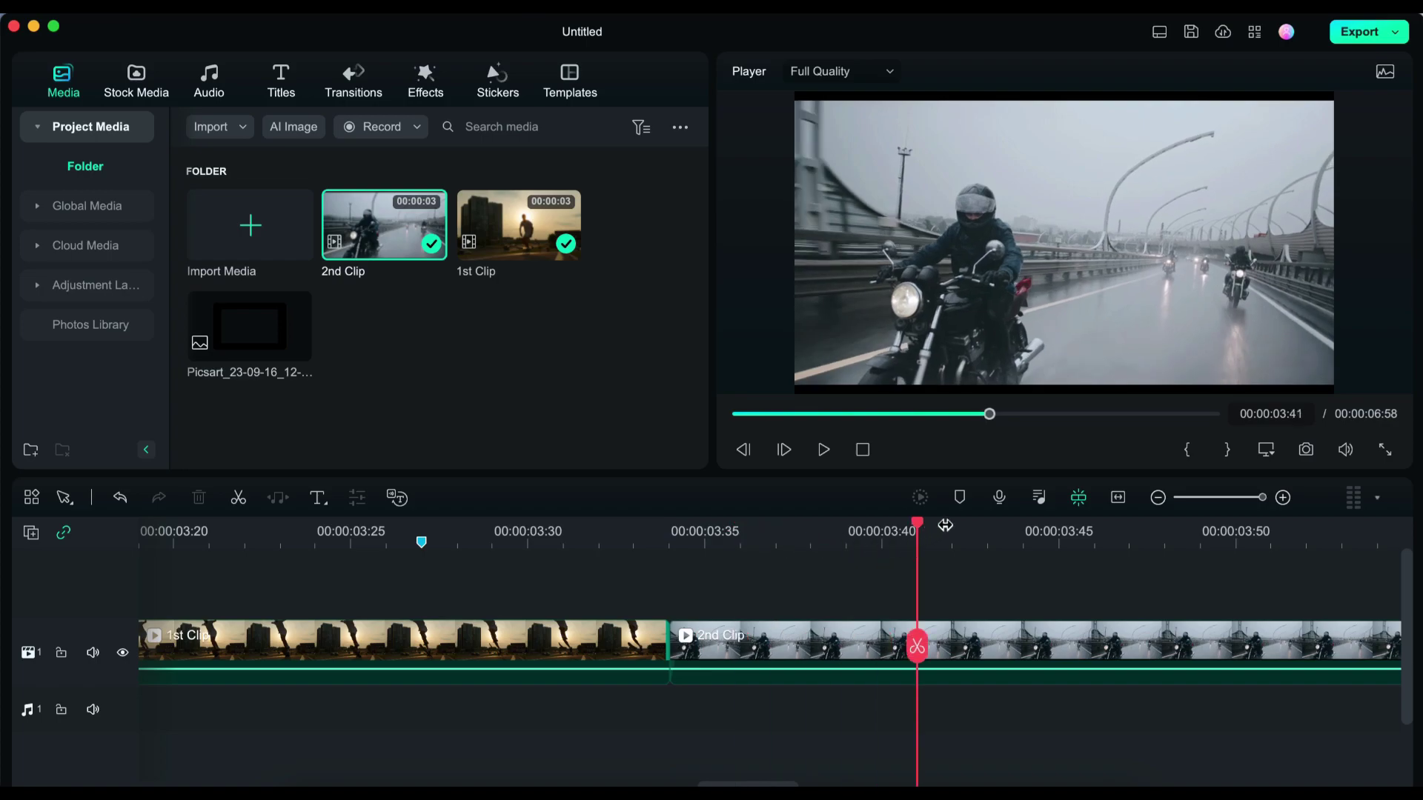
left_click(959, 498)
- Place the Picsart frame image on track 2 from 00:00:03:27, trimmed to end at 00:00:03:41
left_click_drag(274, 337, 435, 575)
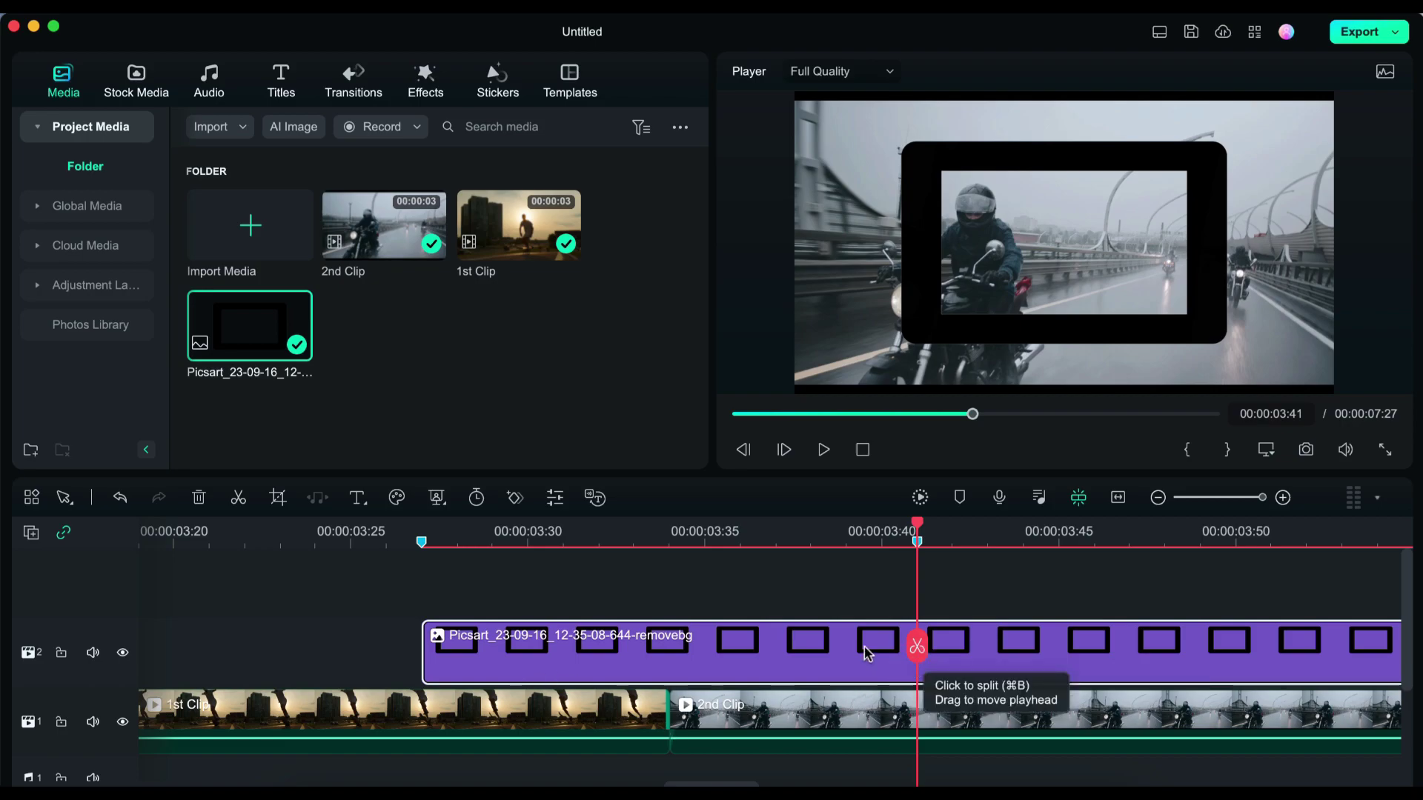
left_click(916, 647)
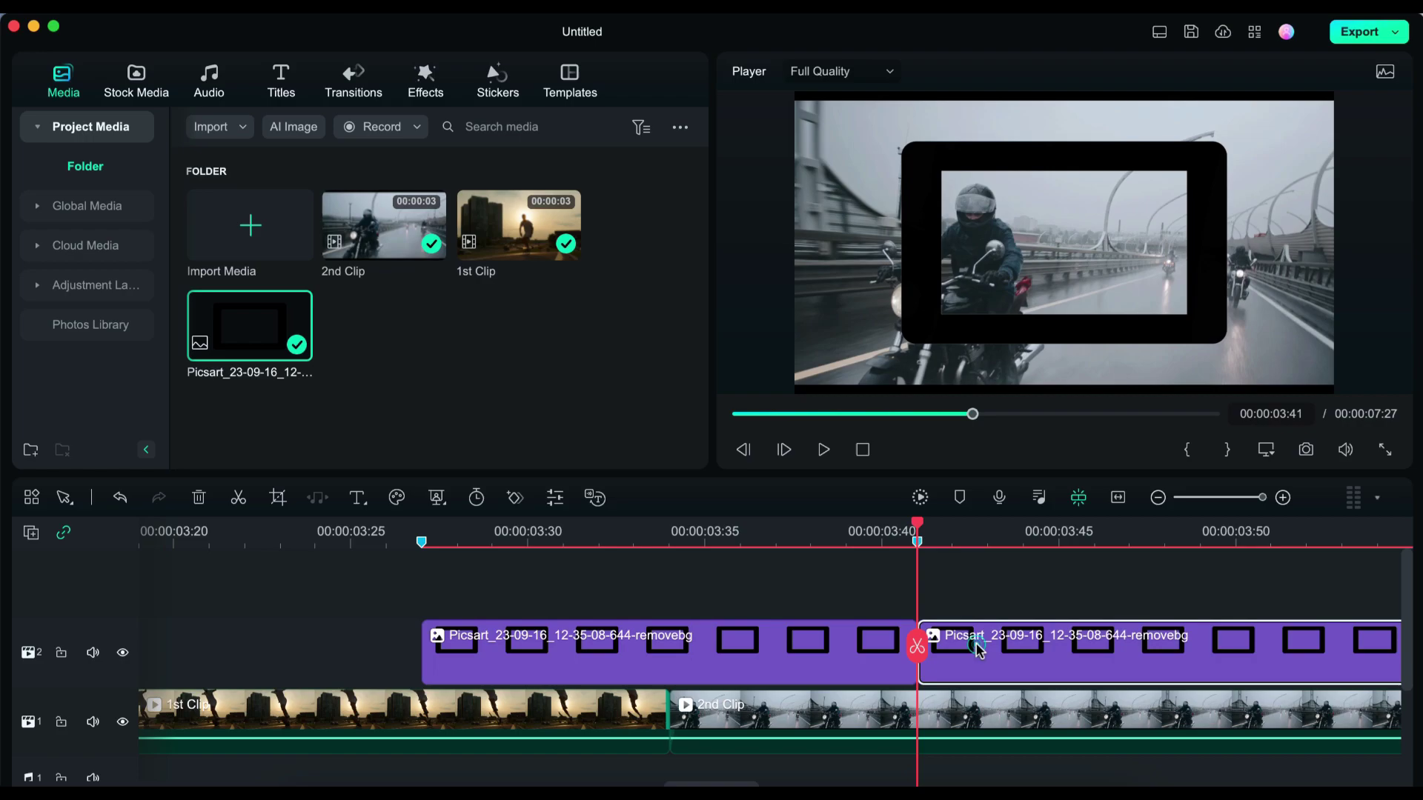
key("Delete")
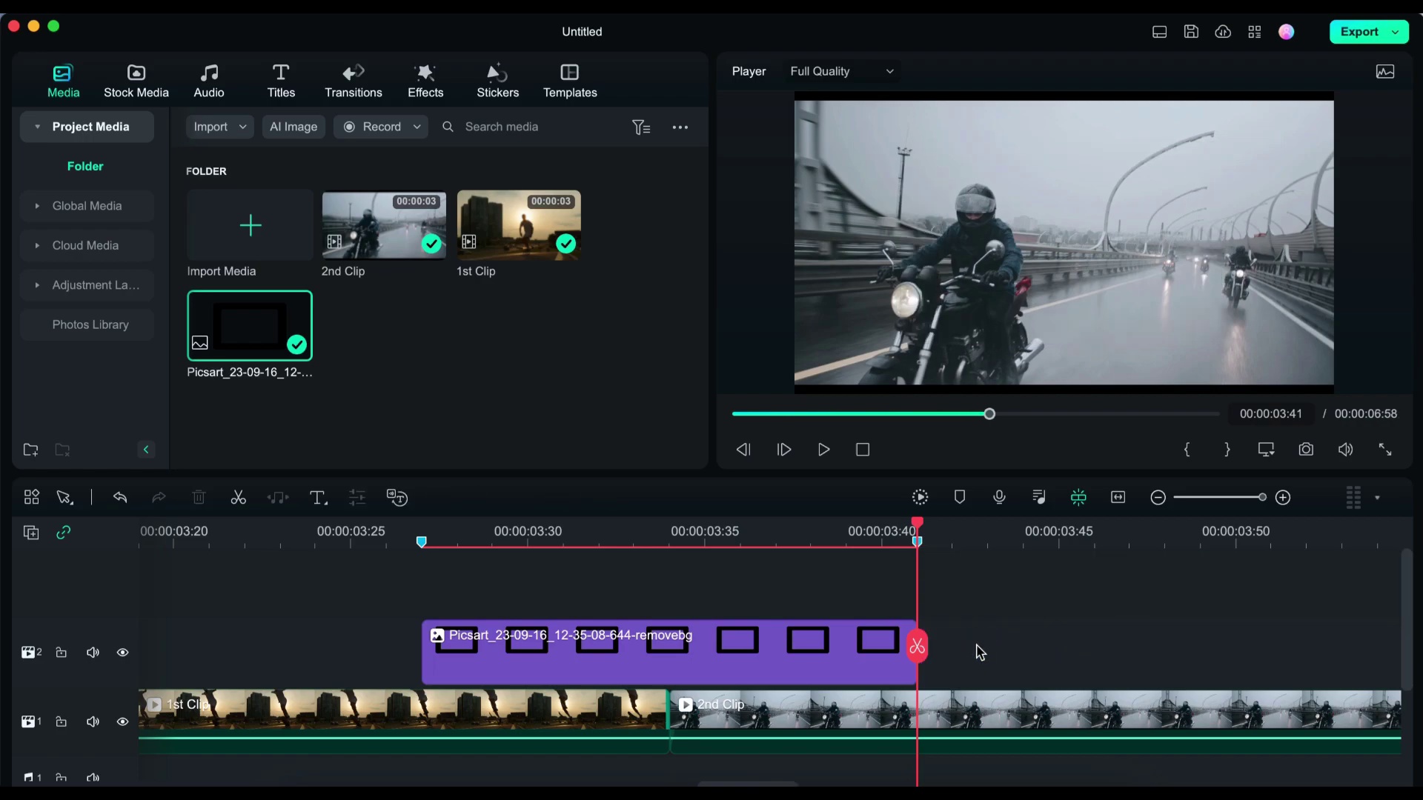
left_click_drag(917, 647, 421, 638)
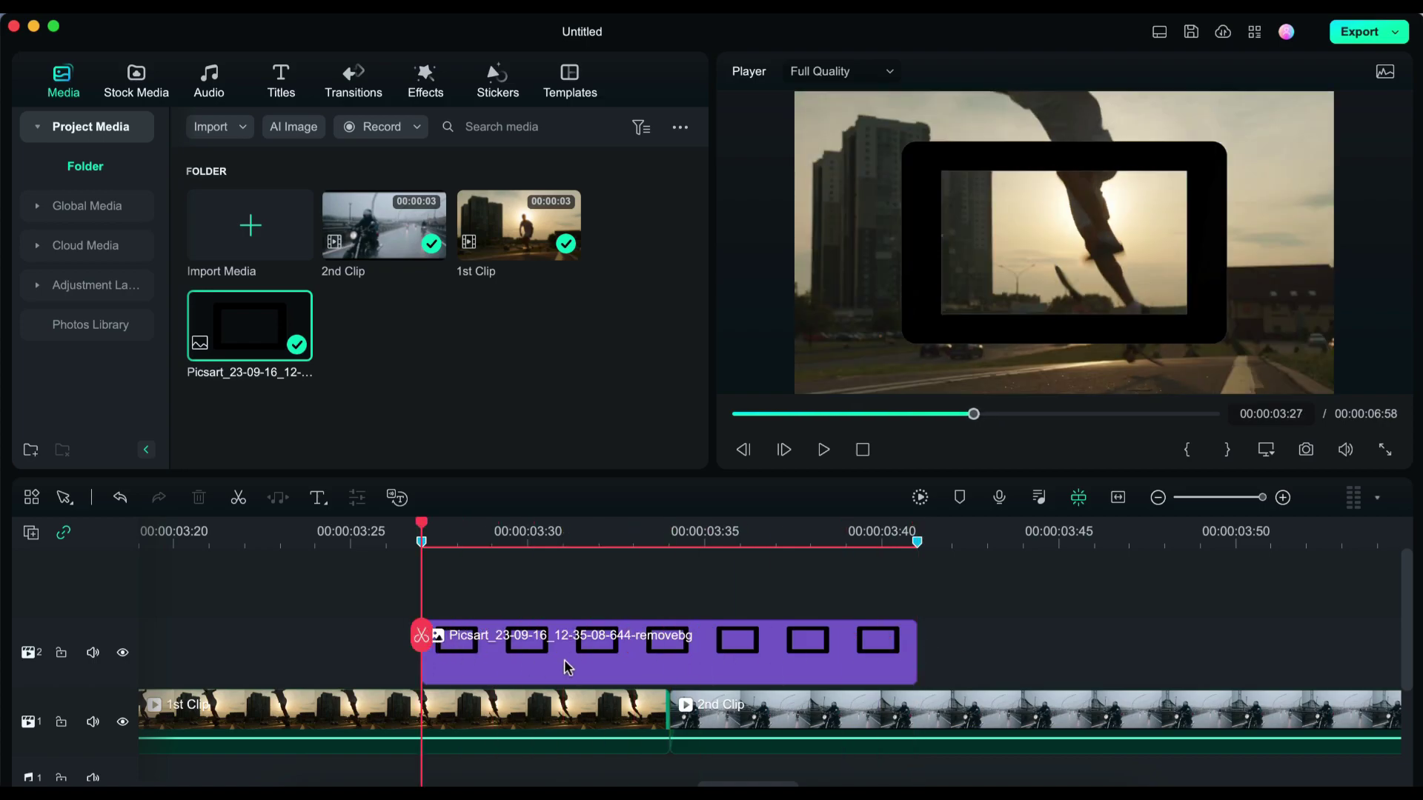
- Enable keyframes on the frame image and set Scale X to 190 at the overlay's start
double_click(589, 662)
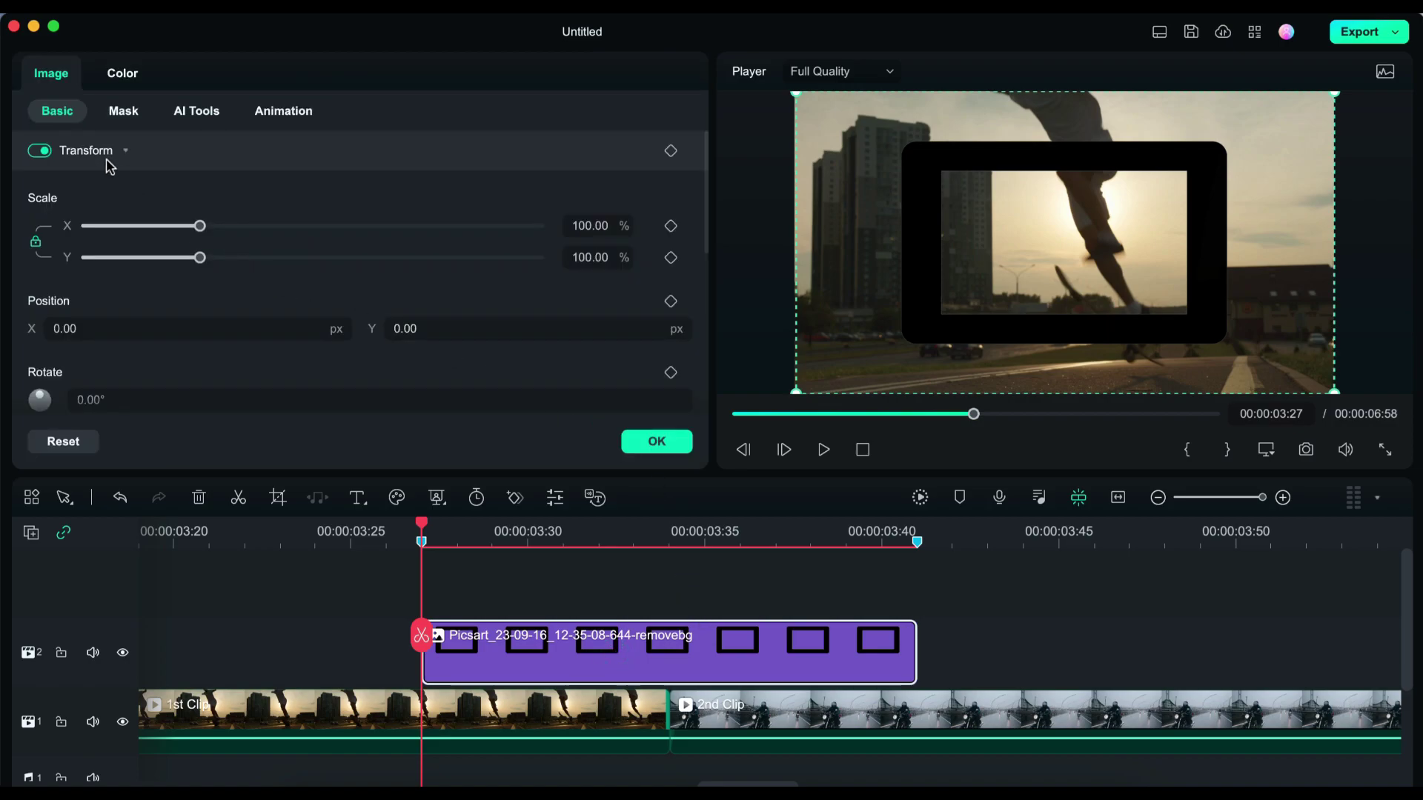
left_click(672, 151)
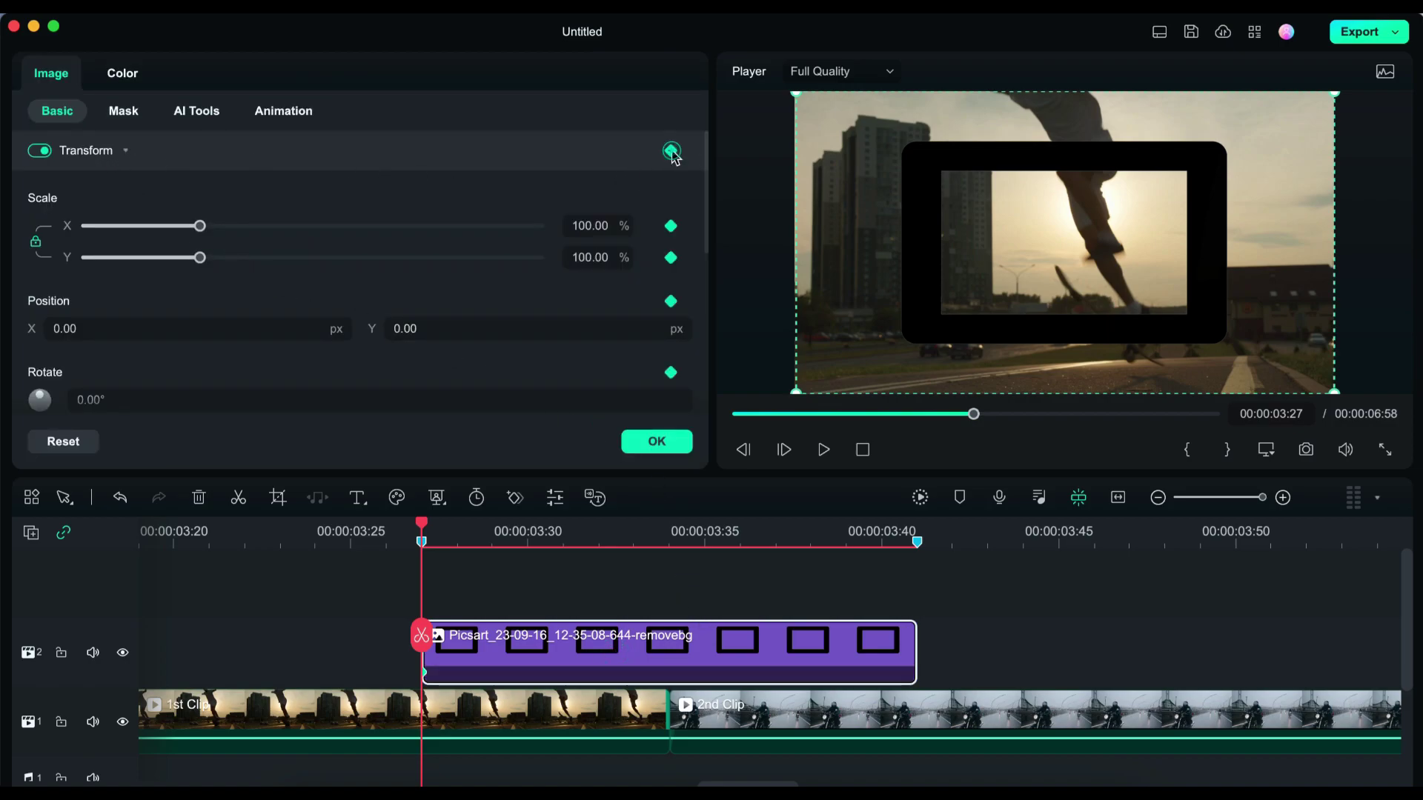
double_click(585, 226)
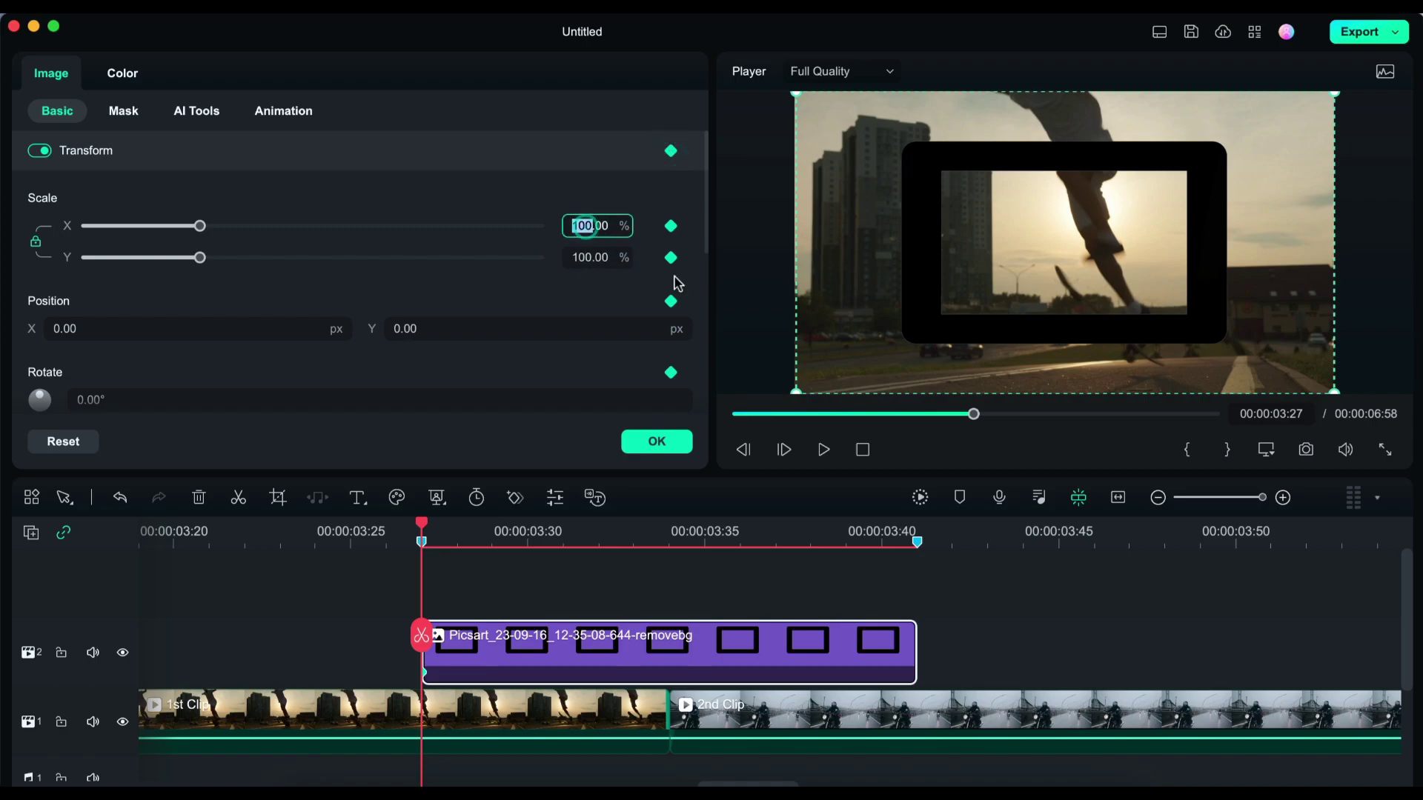
type("190")
key("Return")
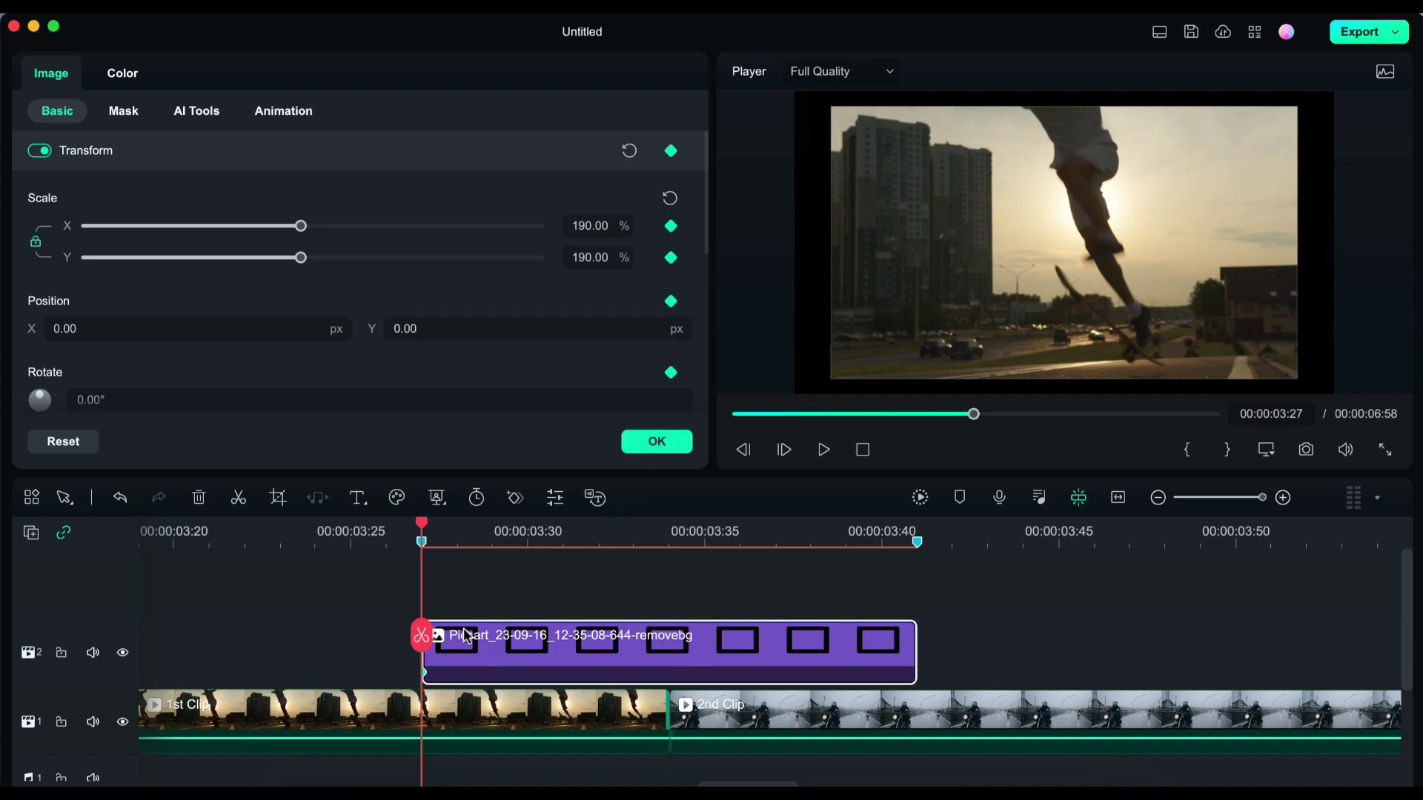
- Add a 167% scale keyframe at the cut at 00:00:03:34
left_click_drag(422, 642, 665, 656)
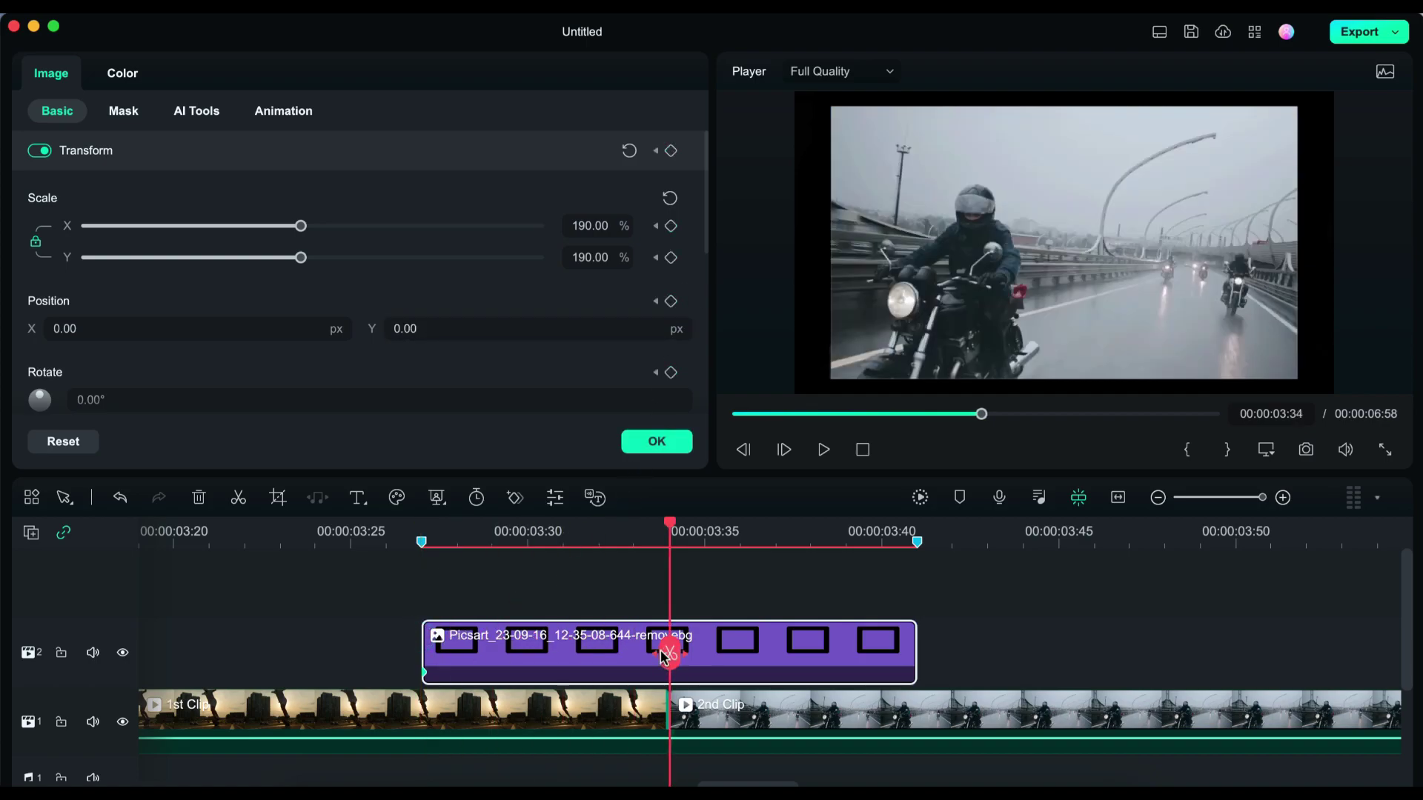
double_click(583, 226)
type("1")
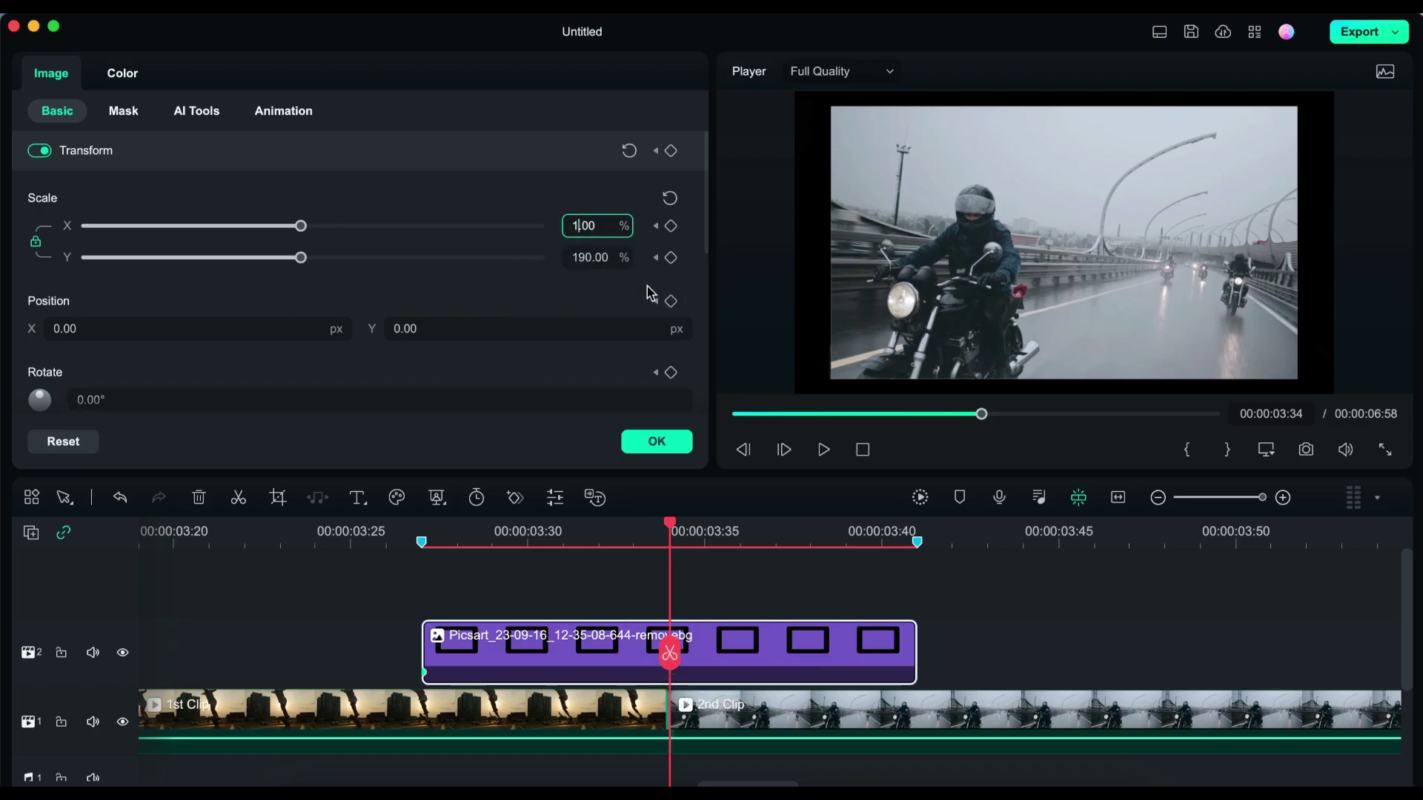
type("67")
key("Return")
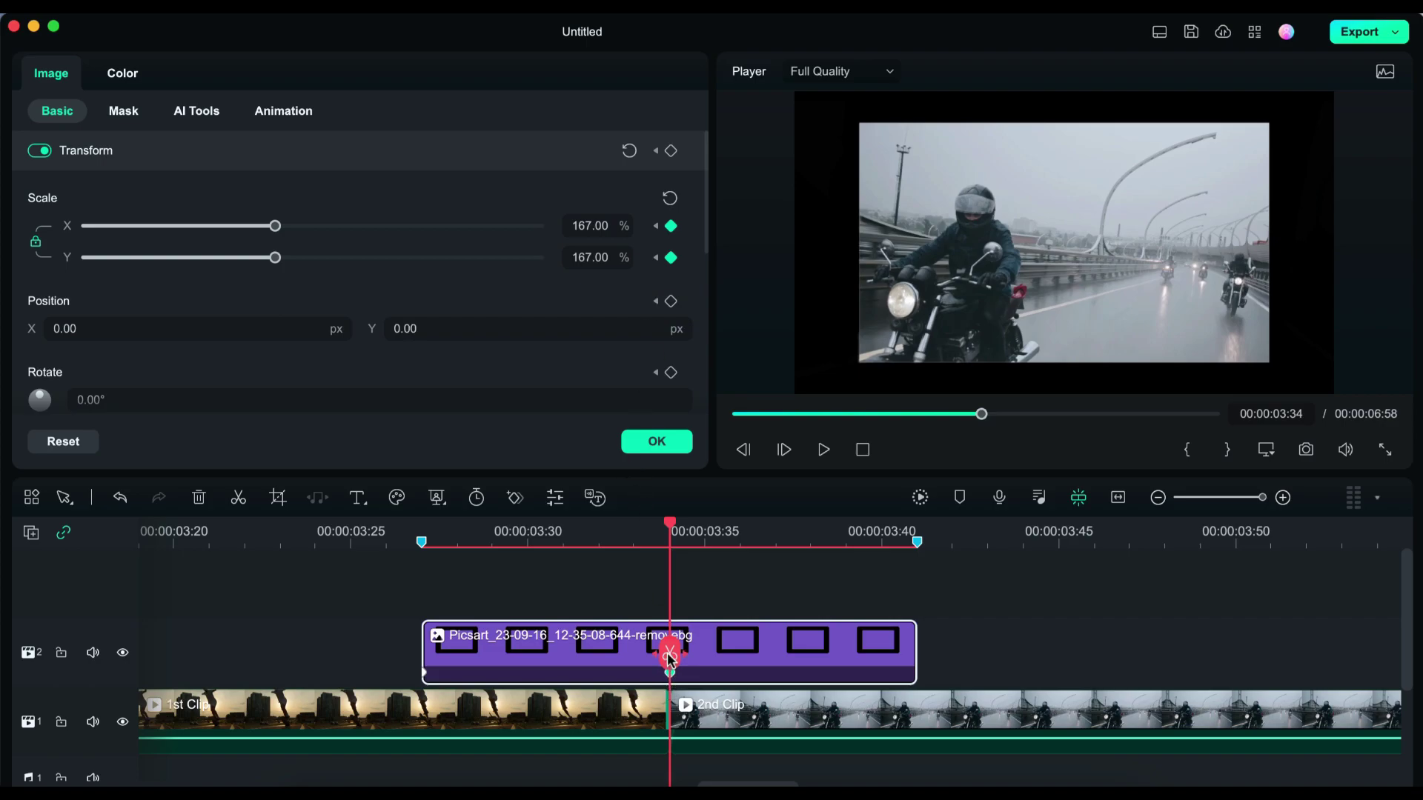
- Set a 190% scale keyframe at the overlay's end, 00:00:03:41, and check the scaling
left_click_drag(670, 664, 911, 672)
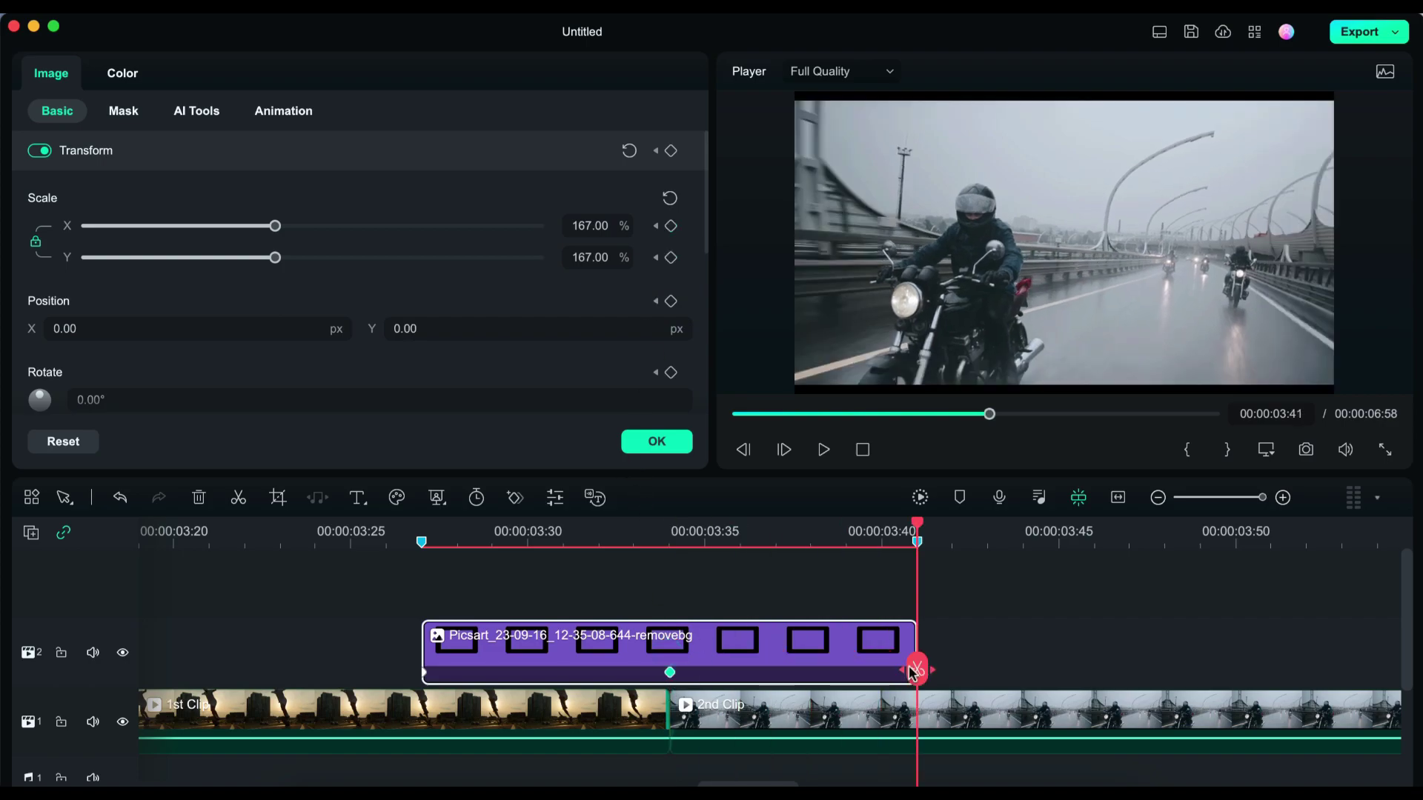
left_click(592, 226)
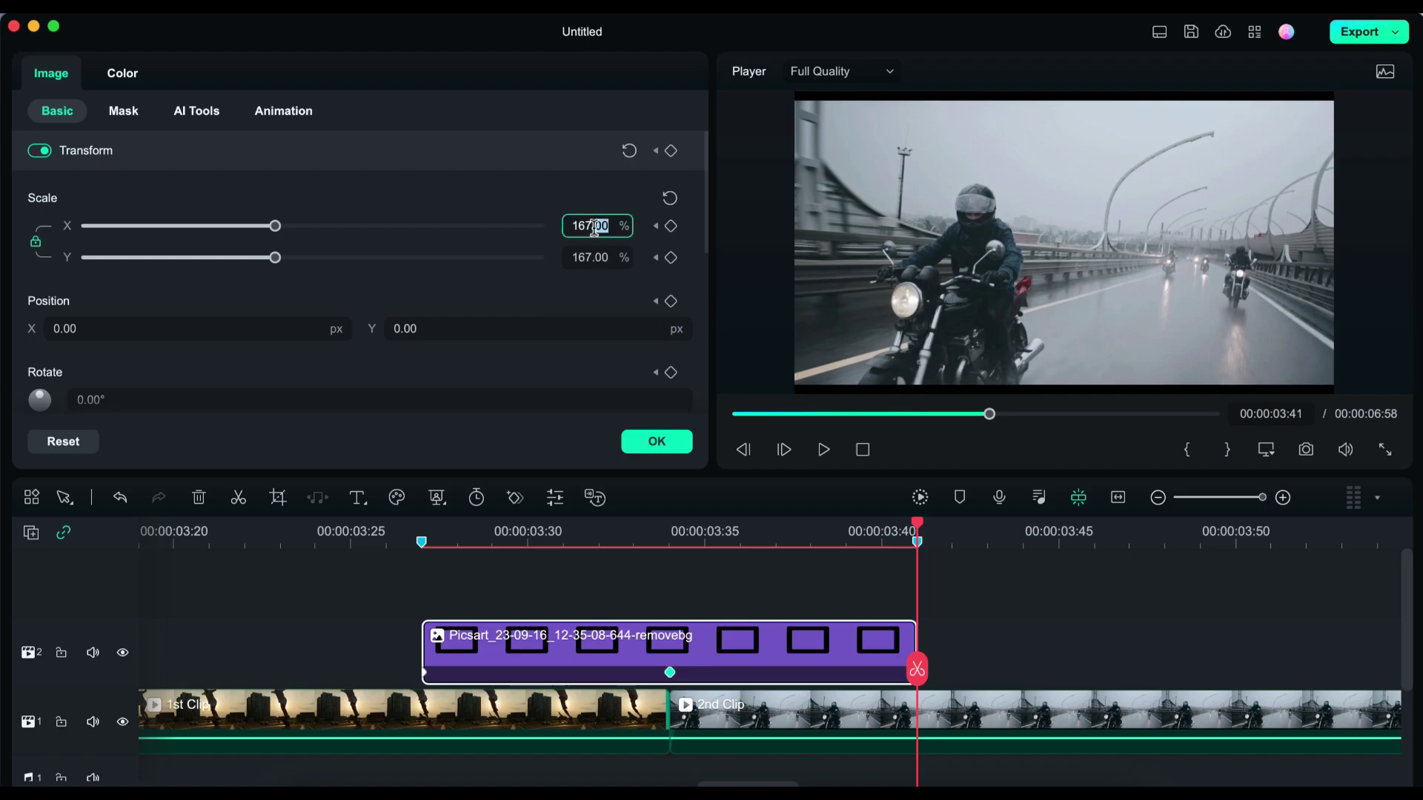
double_click(593, 226)
type("190")
key("Return")
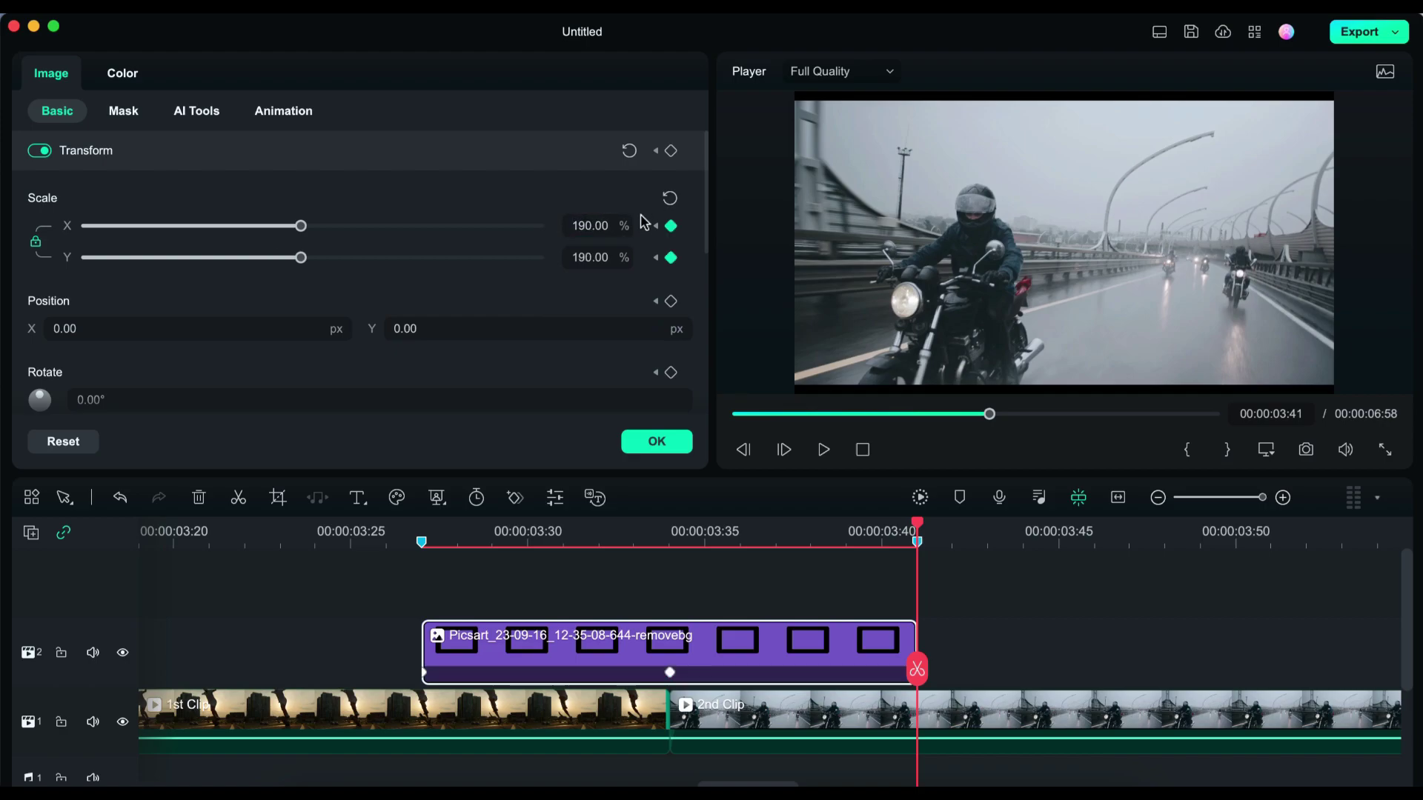
left_click_drag(915, 671, 952, 693)
- Confirm the image settings and bring up the Sound Effect collection in the Audio library
left_click(657, 442)
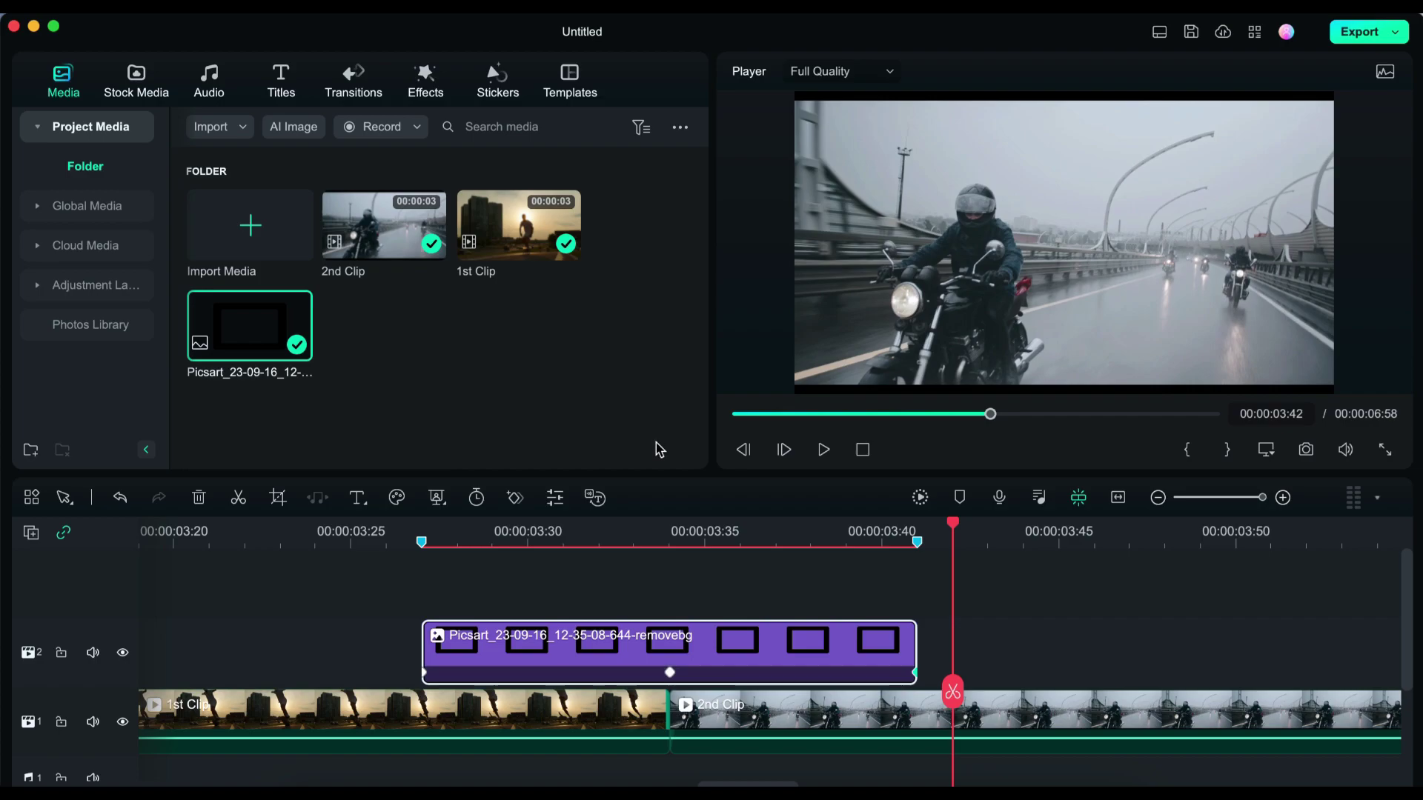
left_click(202, 83)
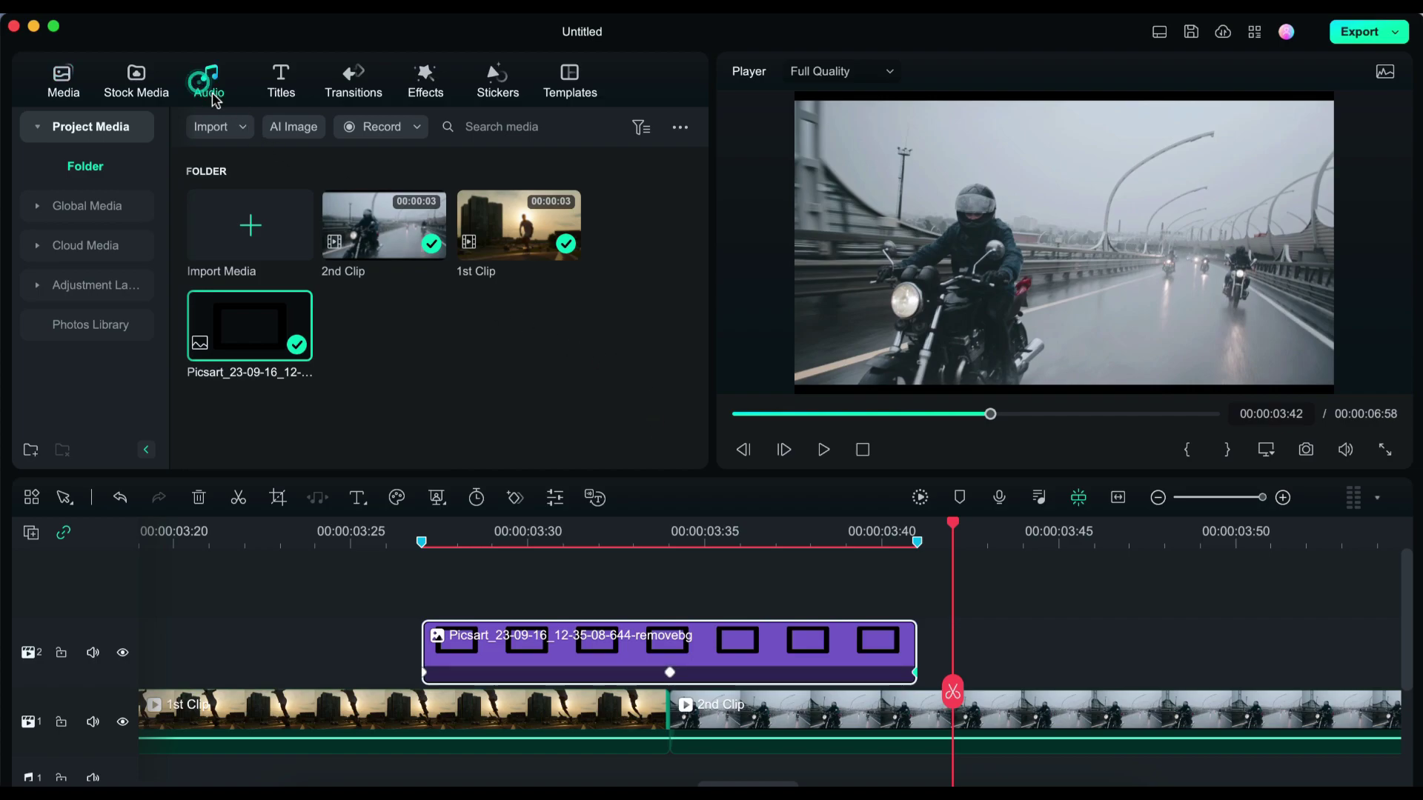
left_click(33, 169)
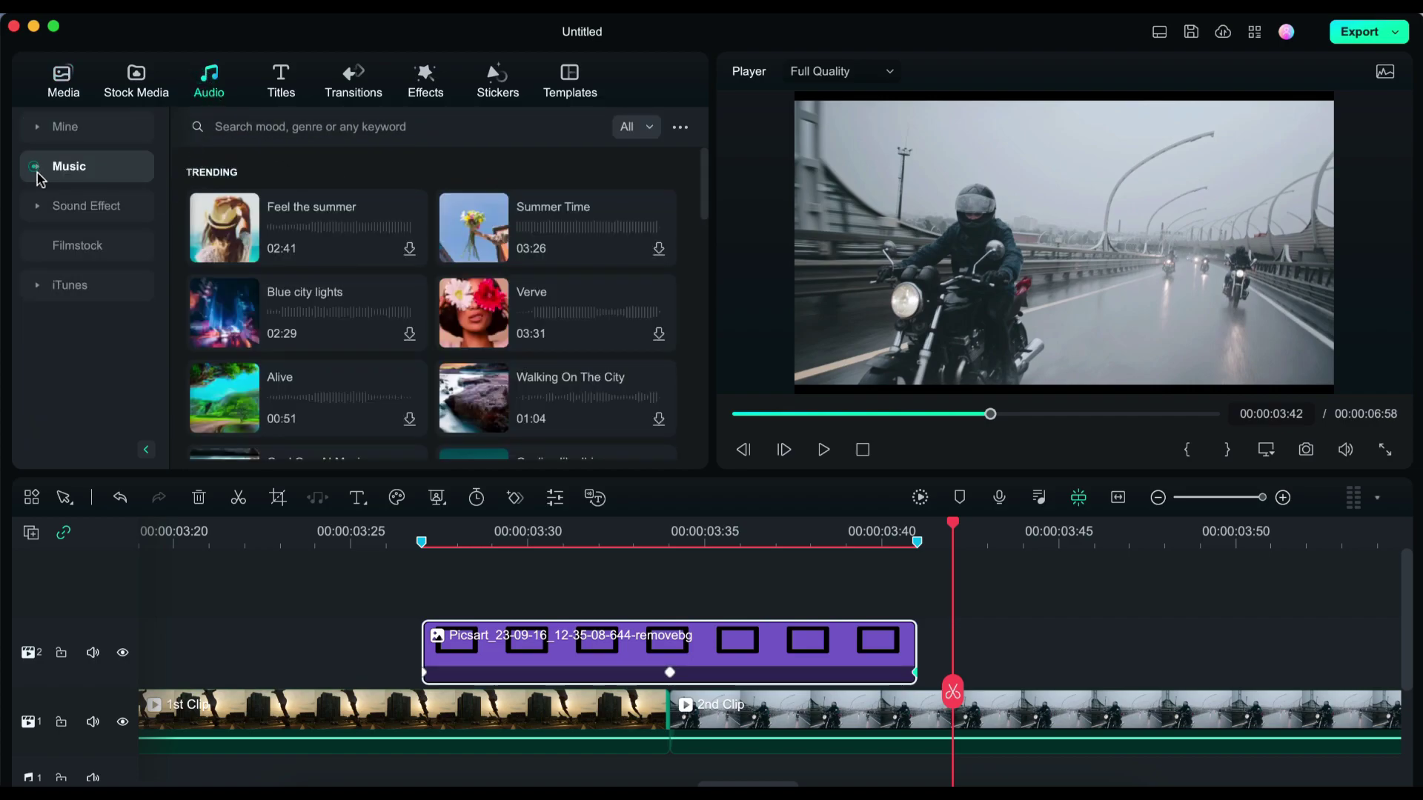
left_click(91, 213)
- Search sound effects for 'camera' and scroll down to Camera Shutter 04
left_click(281, 131)
type("c")
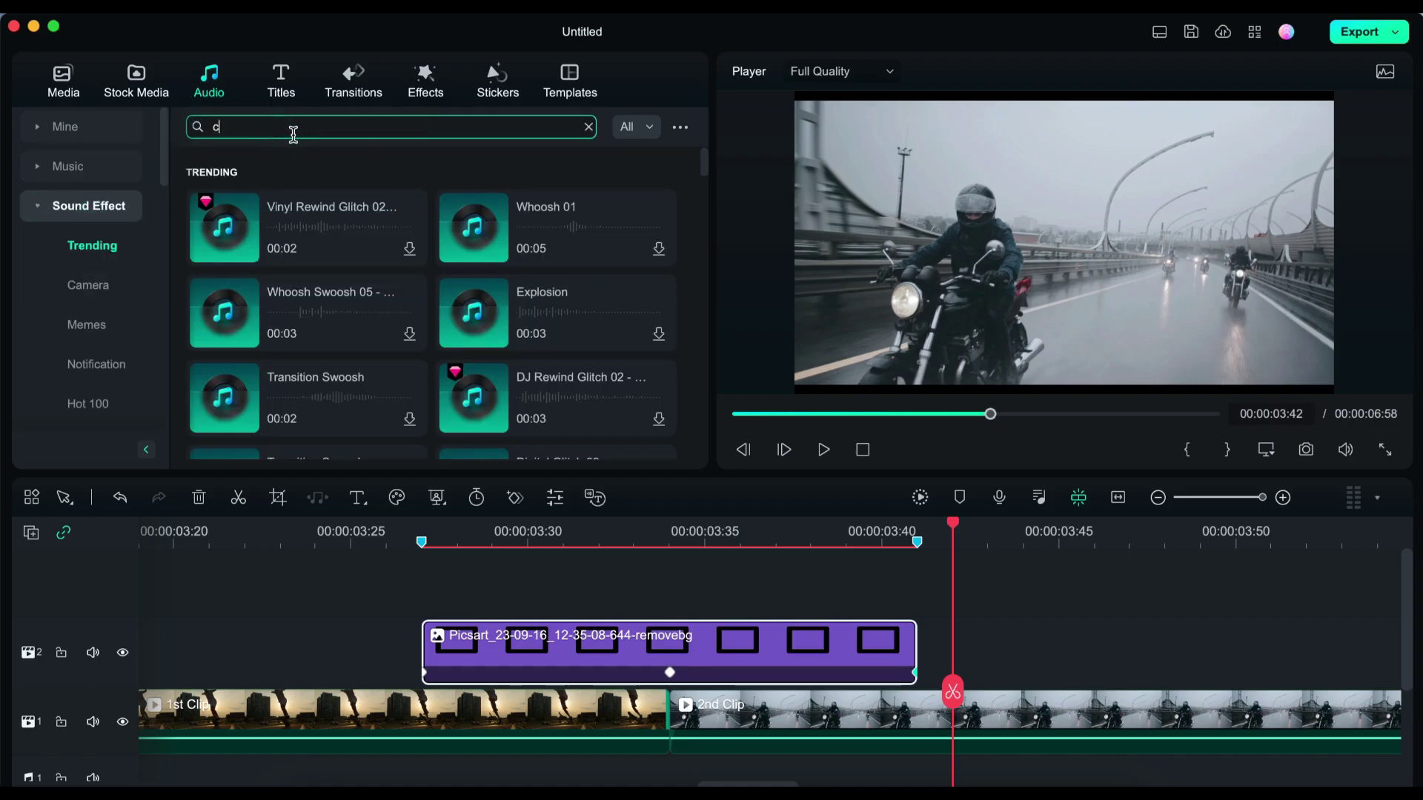
type("amera")
key("Return")
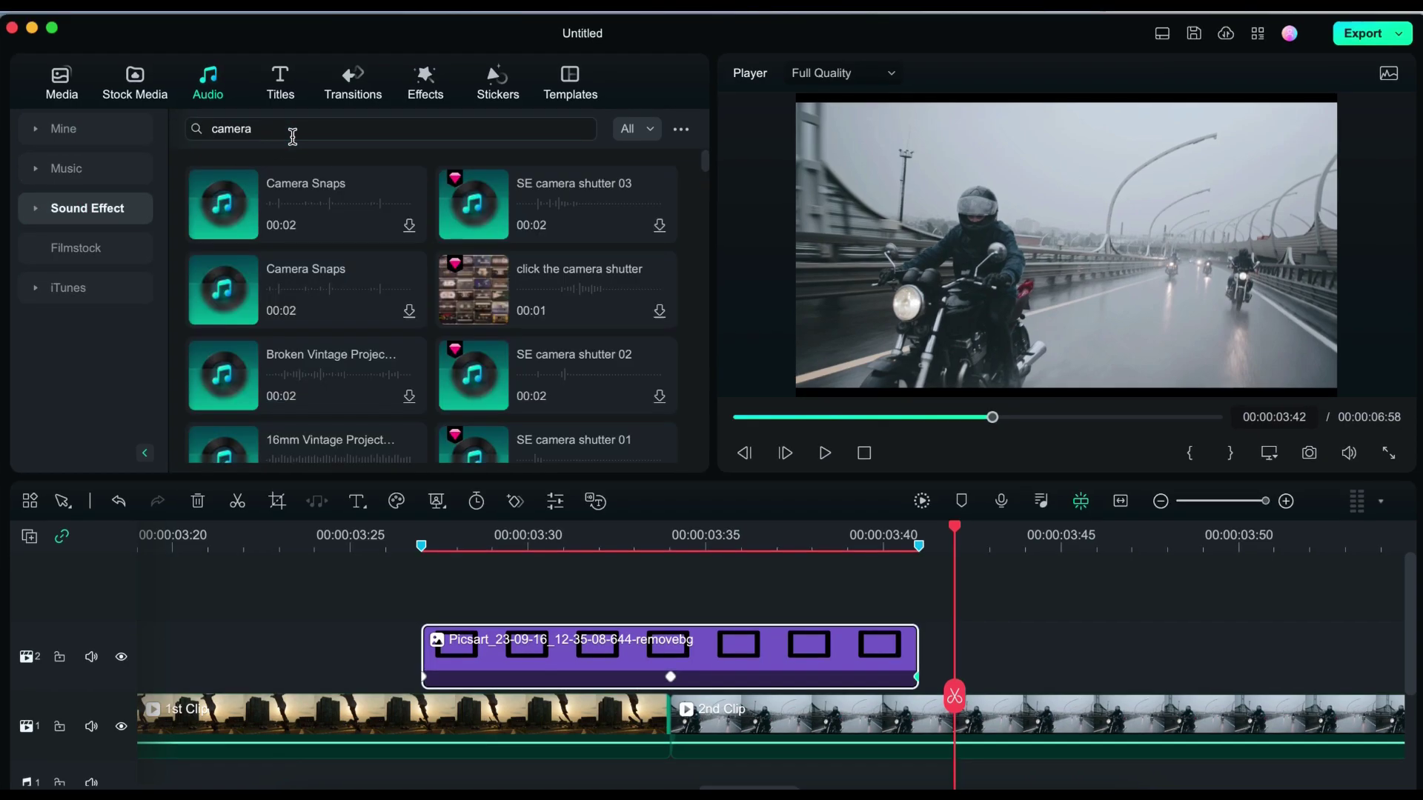
scroll(323, 327, "down", 5)
scroll(323, 329, "down", 2)
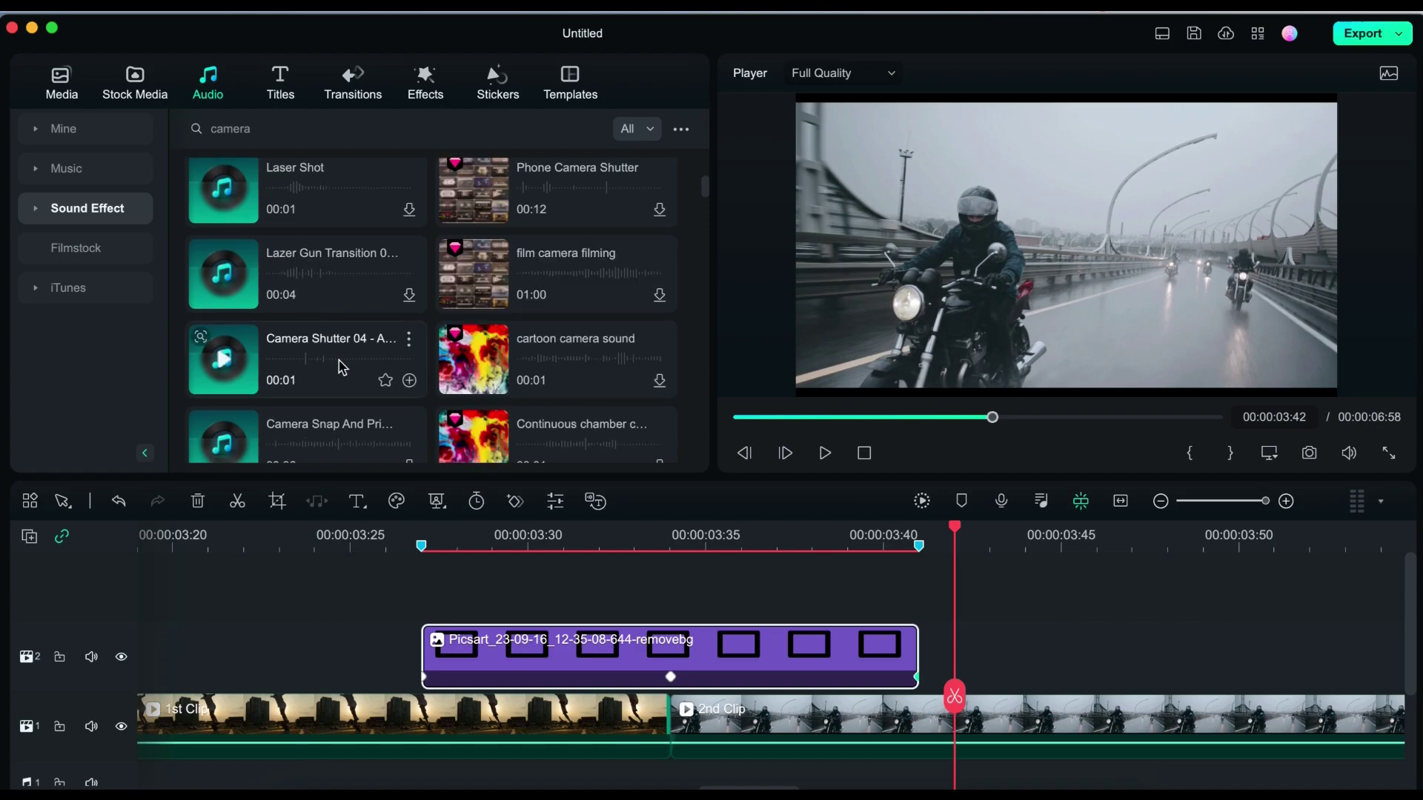
- Add Camera Shutter 04 to the timeline and cut away the audio before 00:00:03:41
left_click_drag(331, 361, 428, 757)
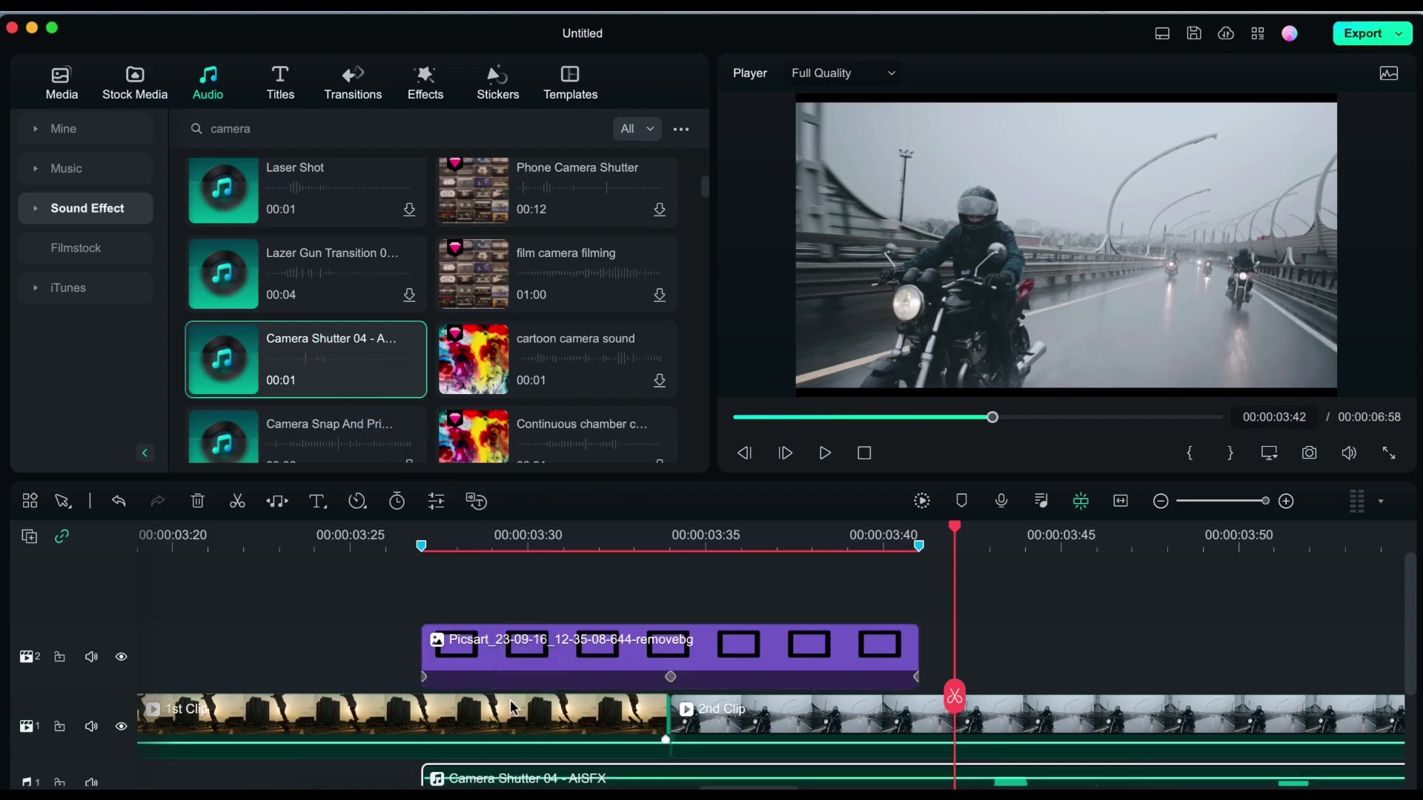
scroll(518, 711, "down", 3)
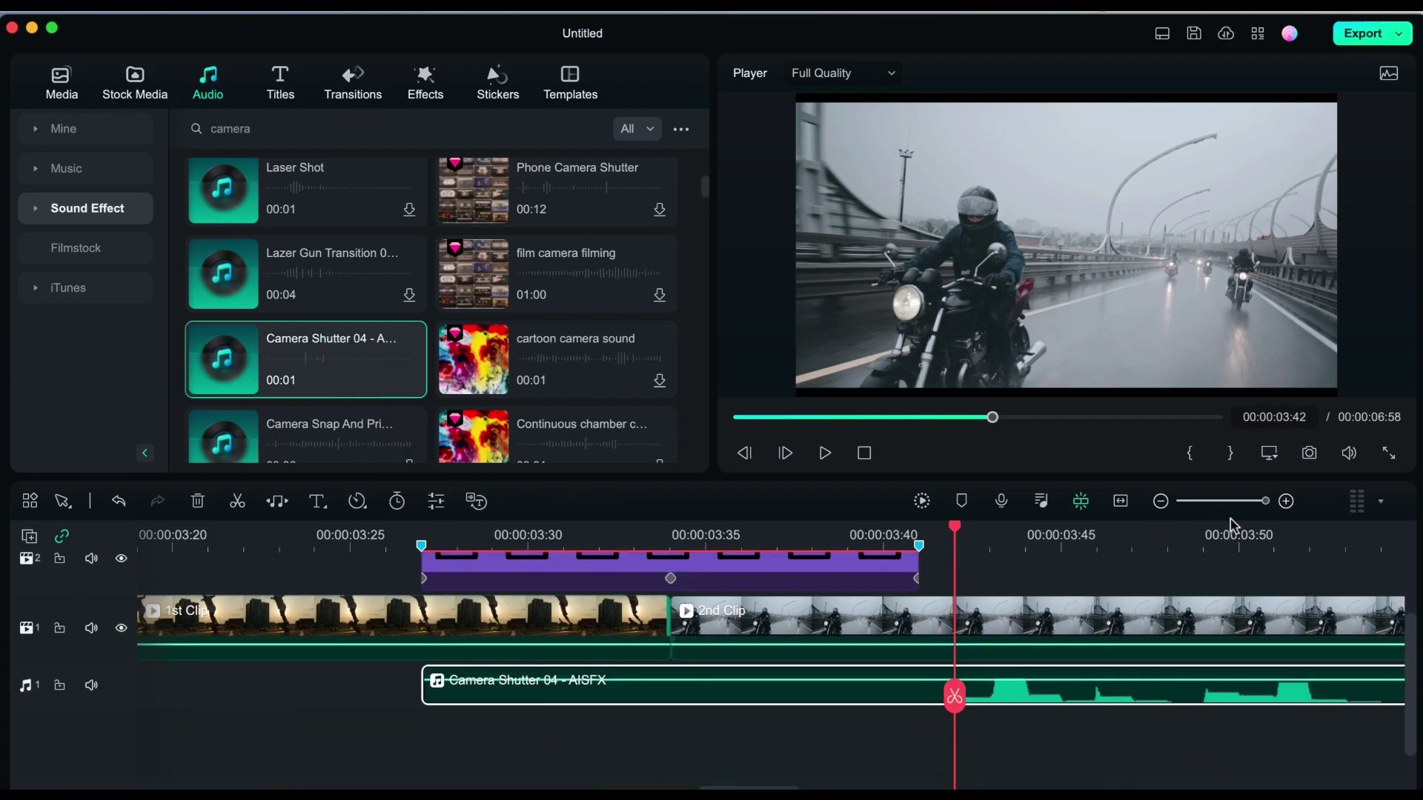
left_click_drag(1262, 508, 1253, 504)
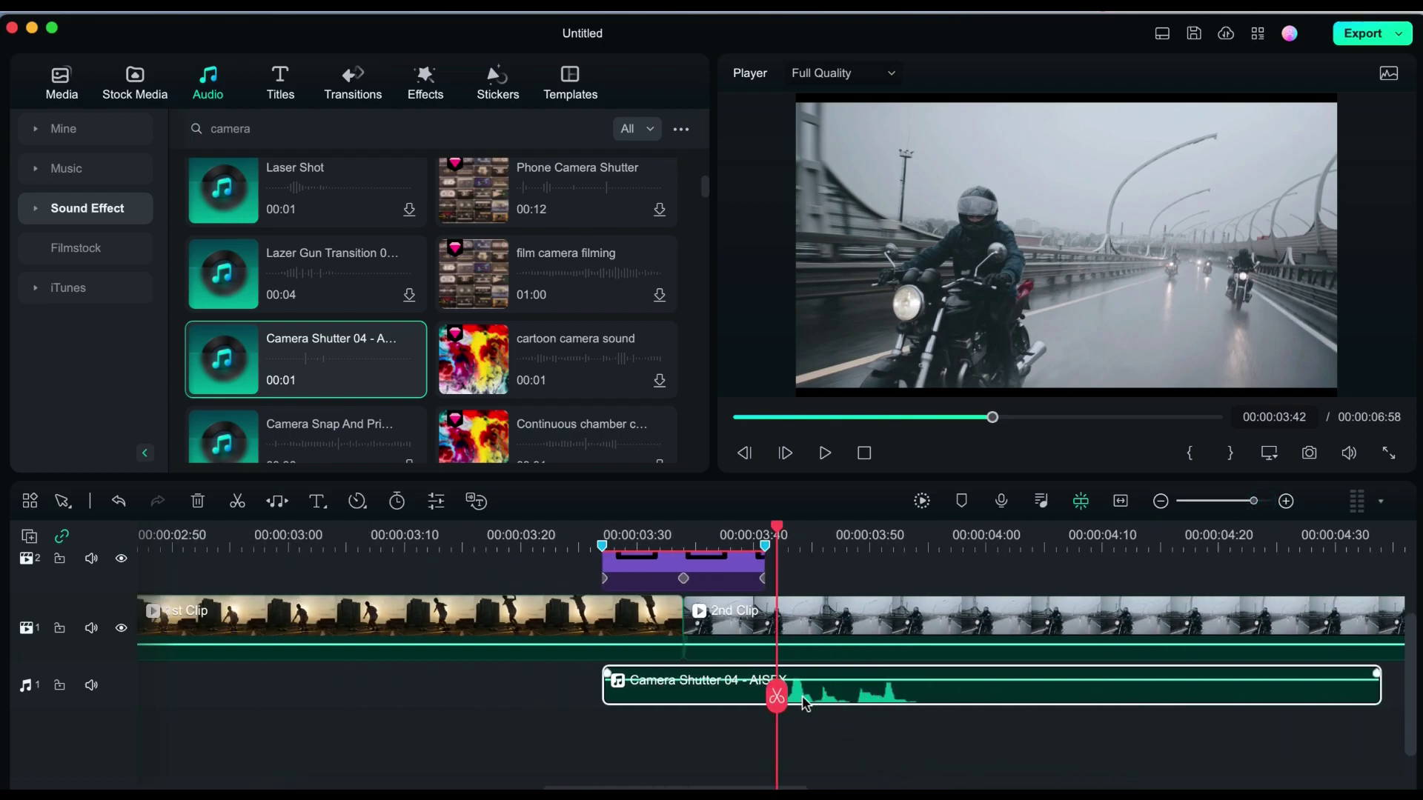
left_click_drag(780, 703, 754, 700)
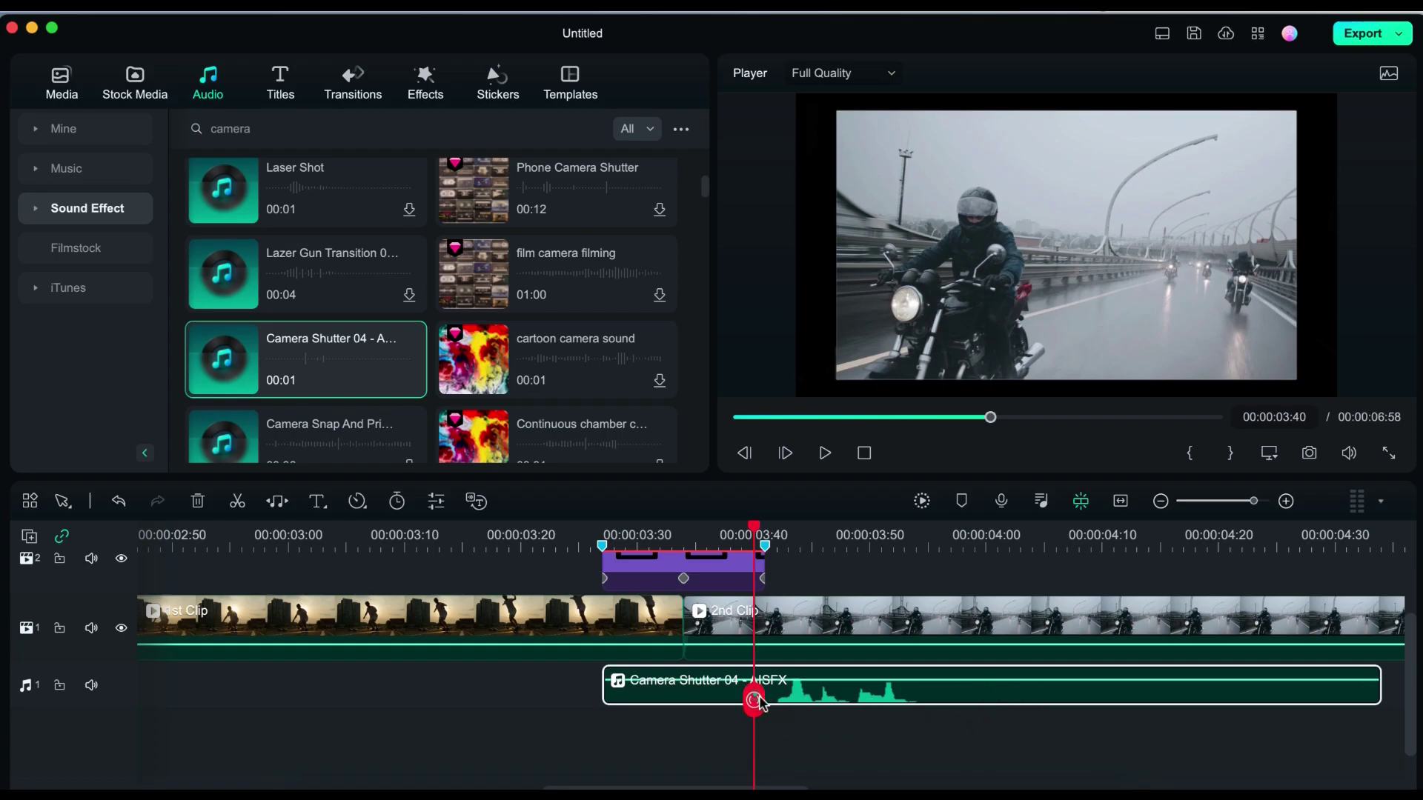
left_click_drag(754, 701, 776, 704)
left_click(776, 710)
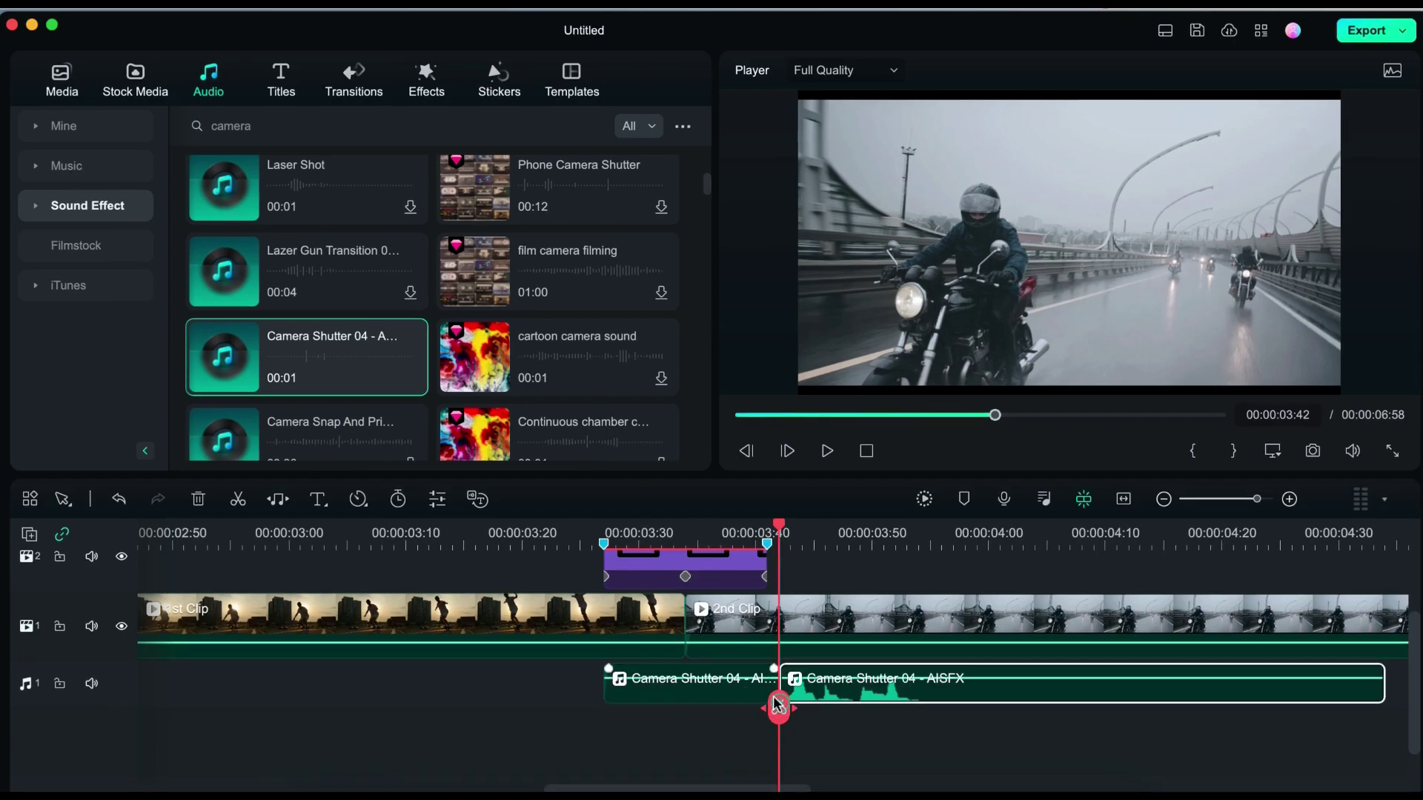
left_click(744, 694)
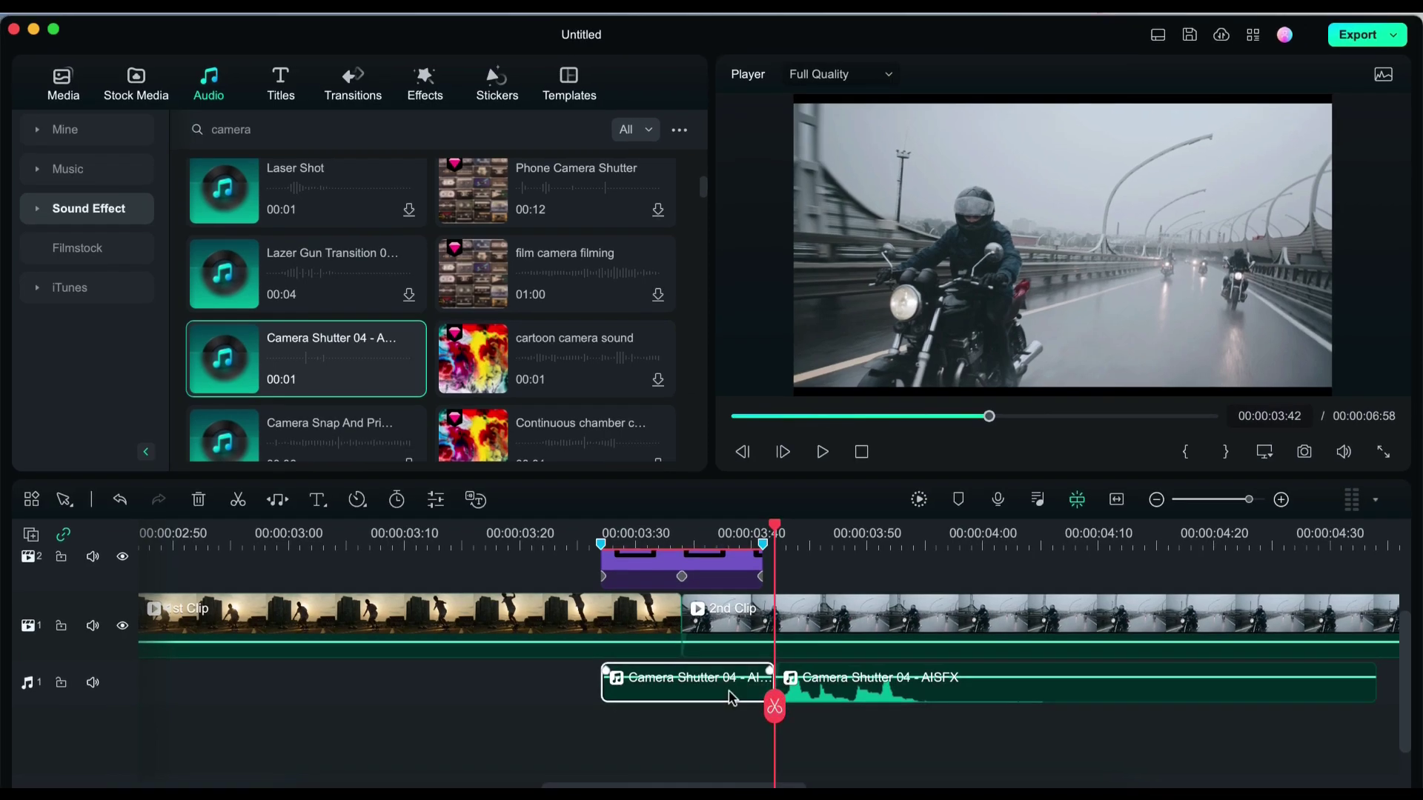
key("Delete")
- Remove the audio after the shutter click and move the sound to start near 00:00:03:30
left_click_drag(602, 708, 925, 737)
left_click(934, 677)
left_click(925, 739)
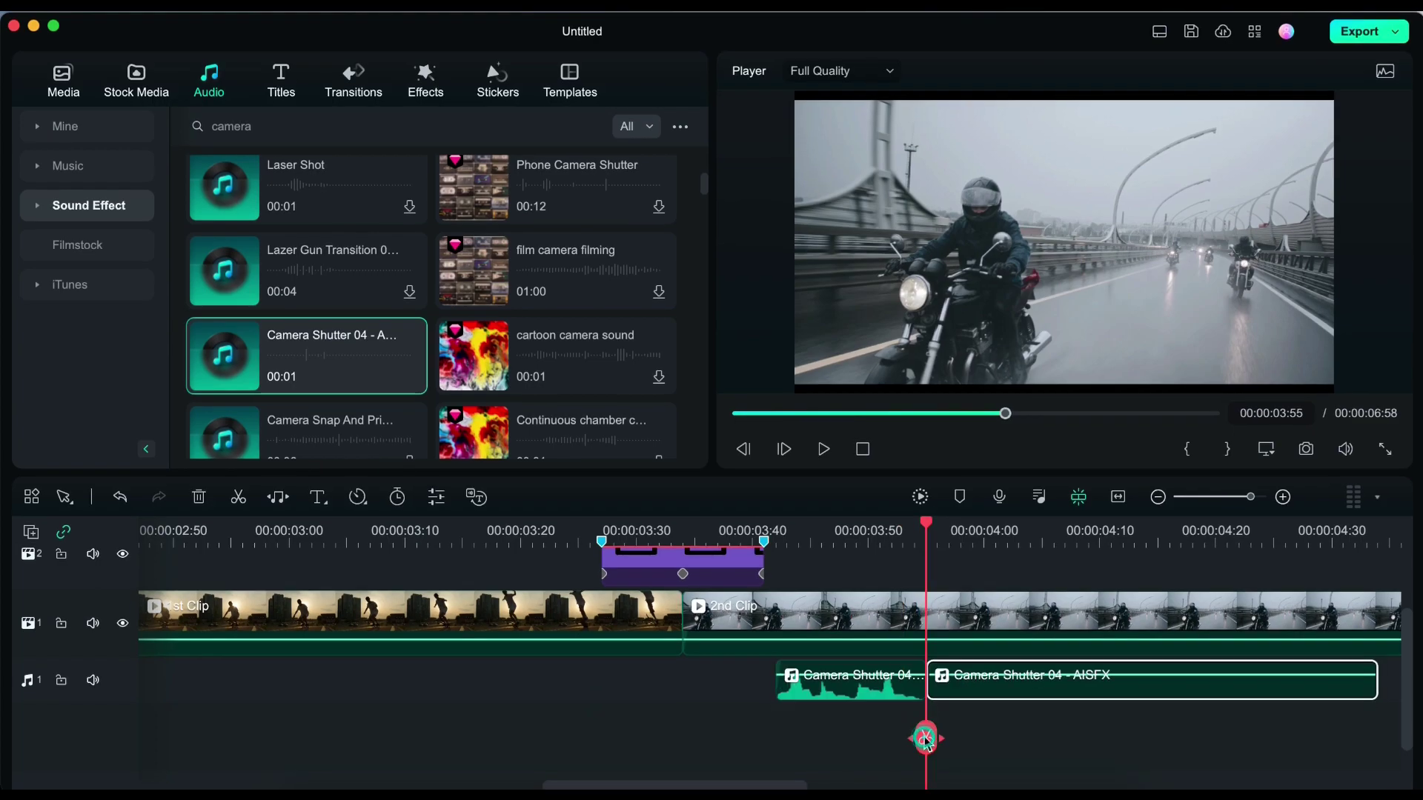
key("Delete")
left_click(873, 696)
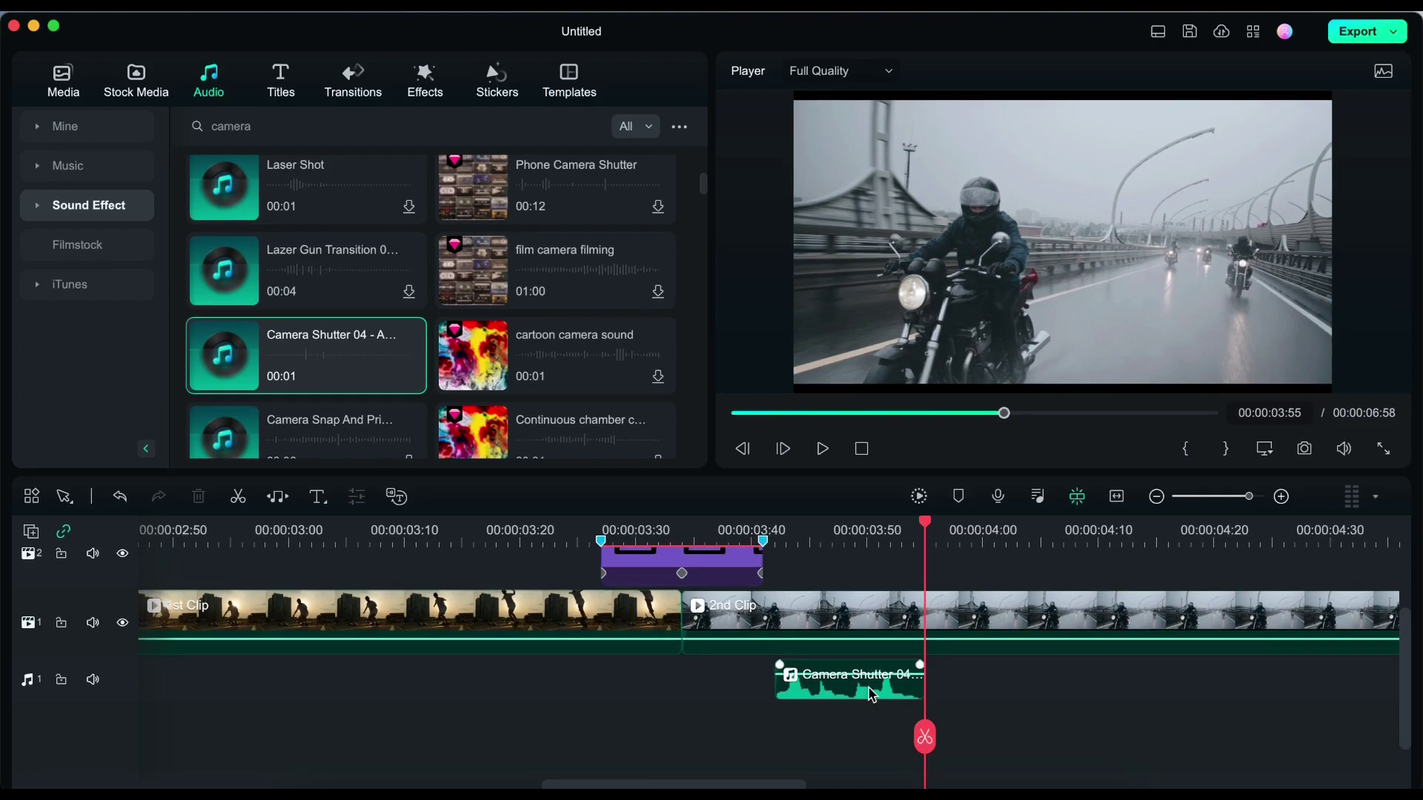
left_click_drag(872, 694, 683, 689)
scroll(763, 670, "up", 1)
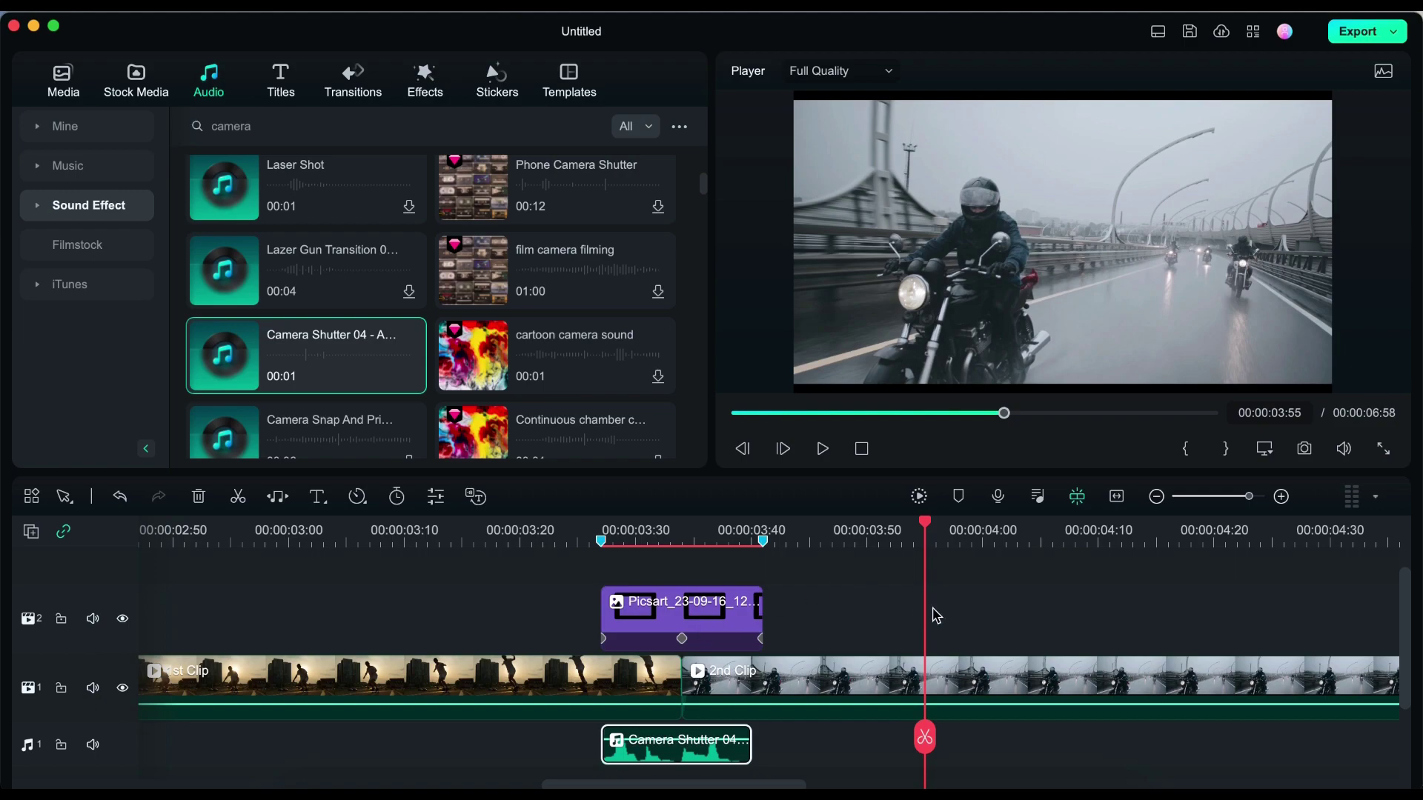
- Render a preview and play the timeline from the first clip through the shutter transition
left_click(919, 497)
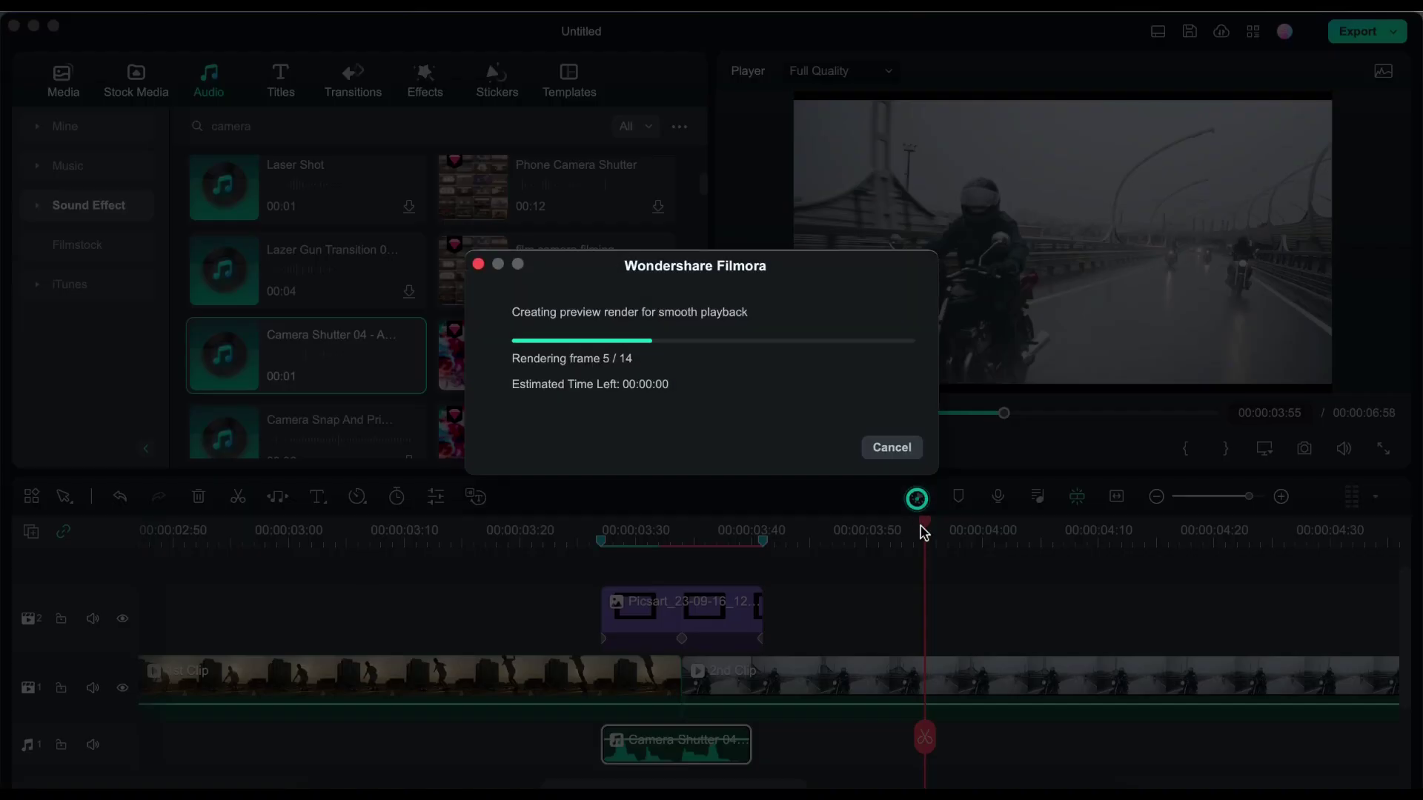
left_click_drag(926, 733, 76, 700)
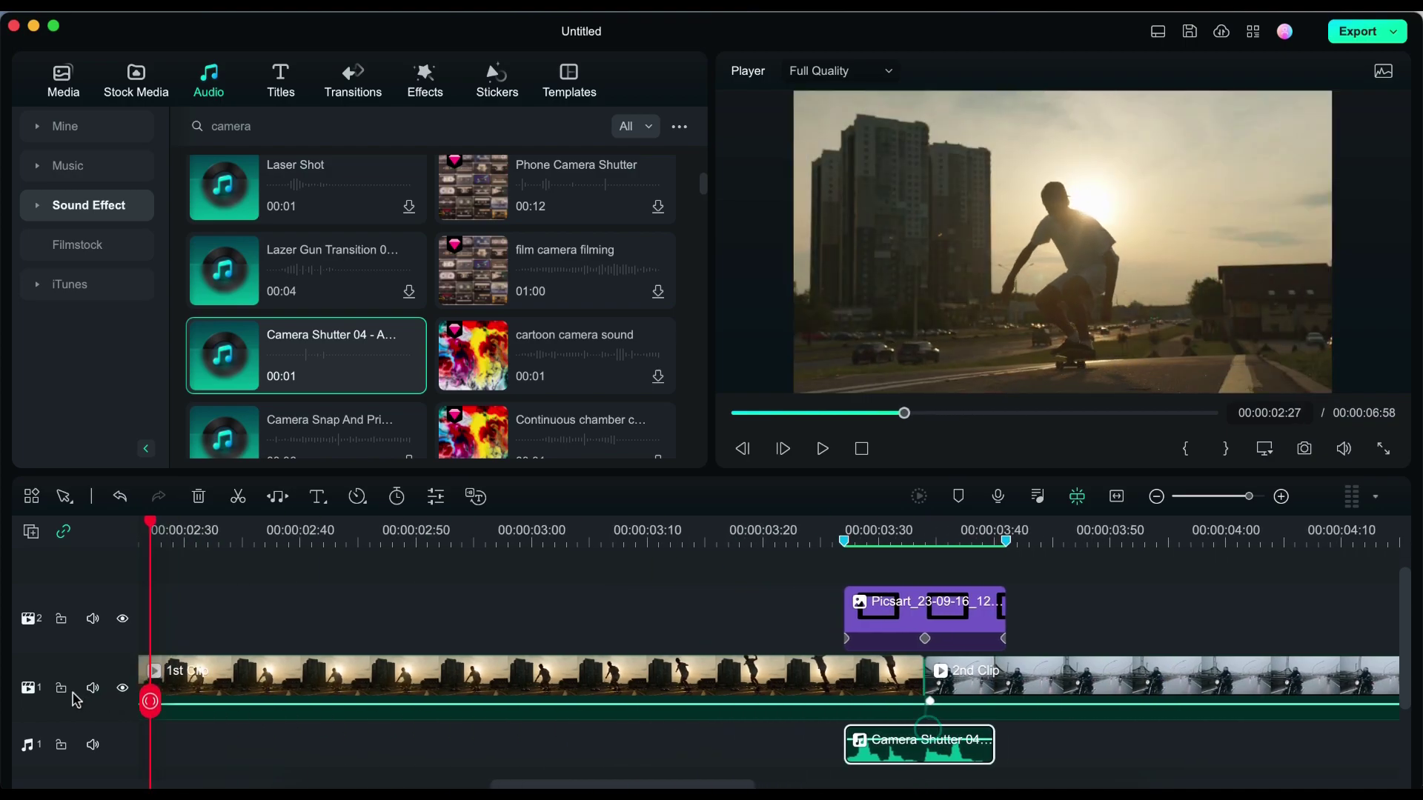
left_click(823, 449)
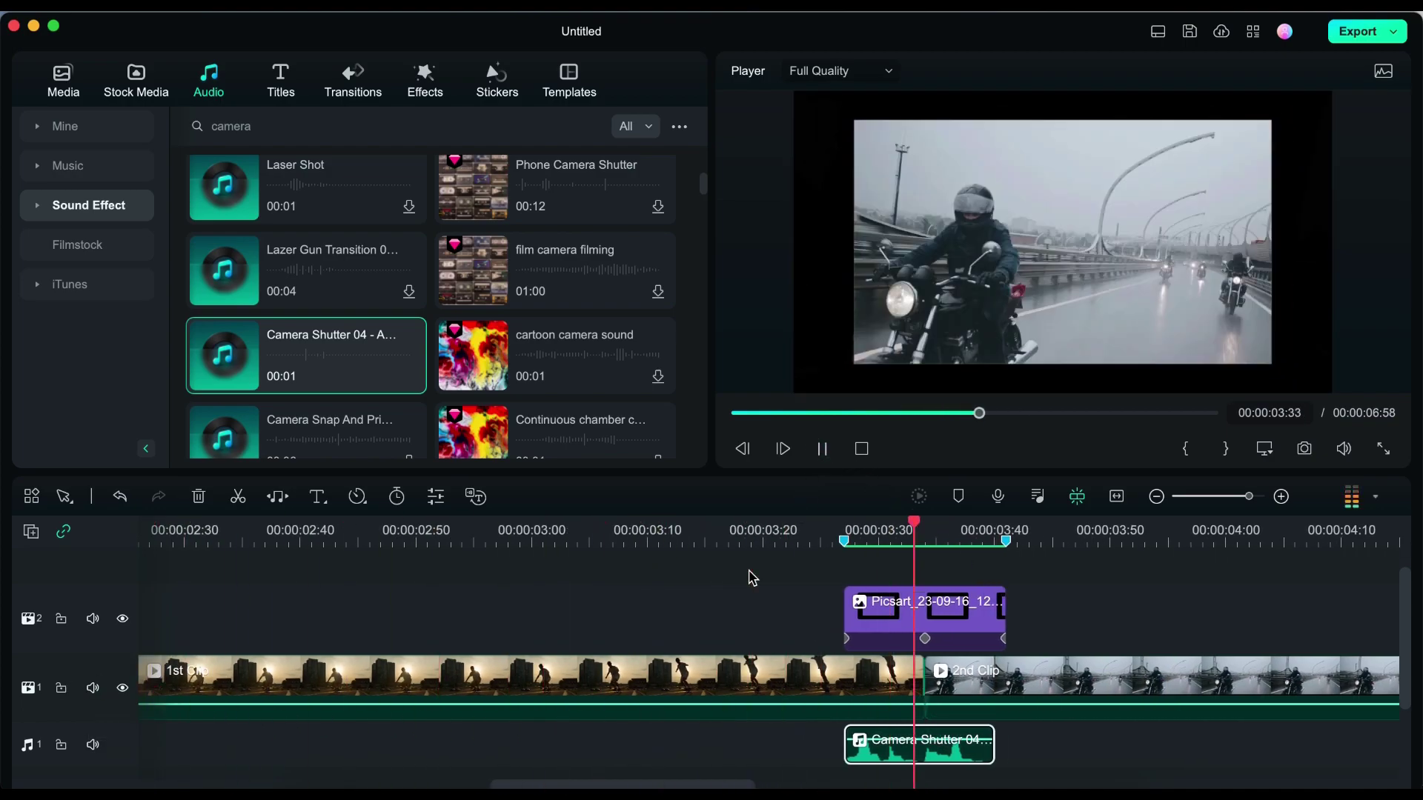